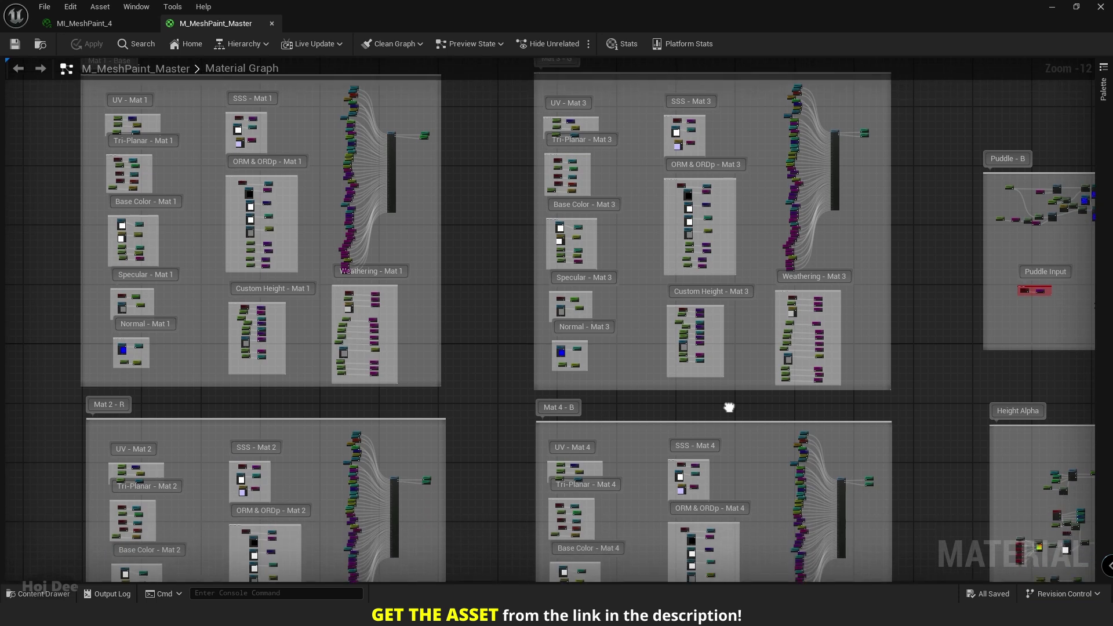
Pan across the M_MeshPaint_Master material graph
{"action": "right_click_drag", "start_coordinate": [728, 405], "coordinate": [753, 296]}
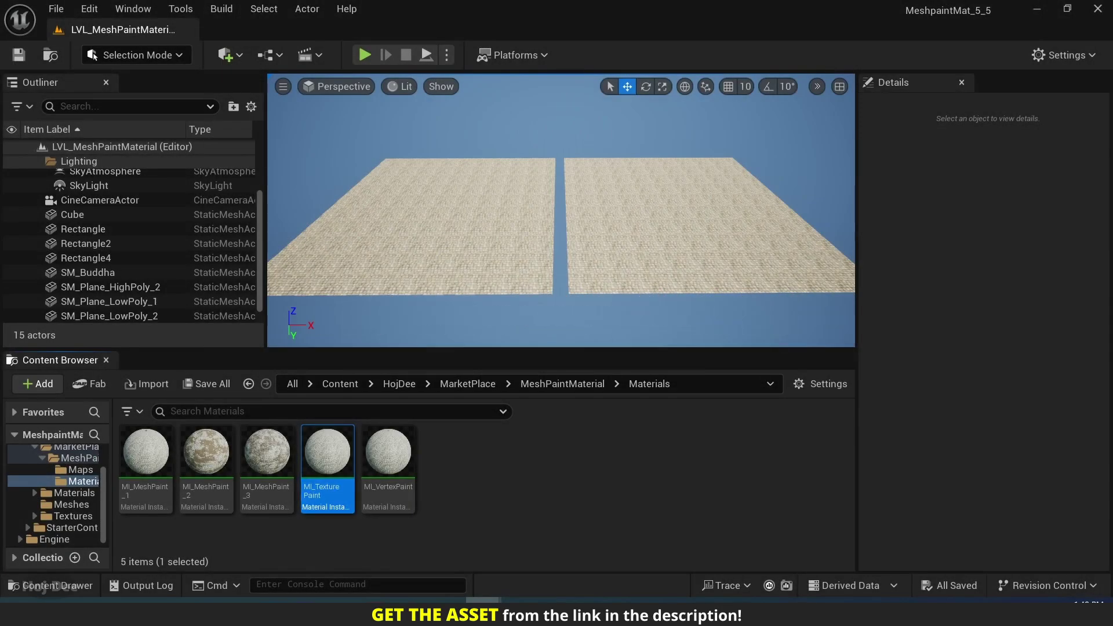
Open MI_TexturePaint and MI_VertexPaint side by side, widening their Details columns to compare Mesh Paint Type
{"action": "double_click", "coordinate": [328, 452]}
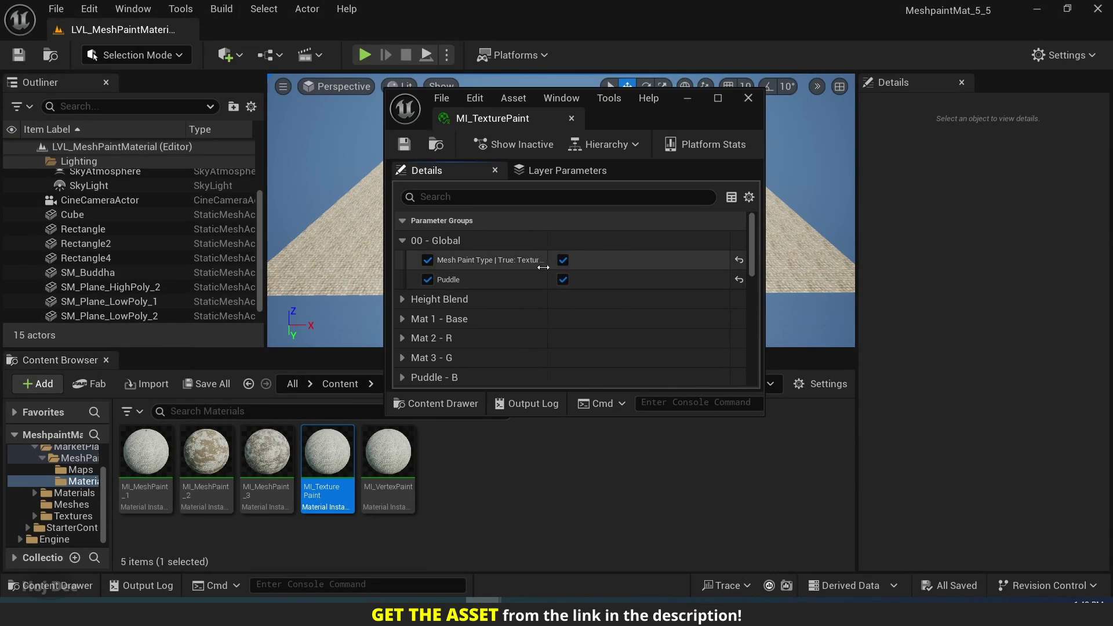
{"action": "left_click_drag", "start_coordinate": [543, 267], "coordinate": [635, 277]}
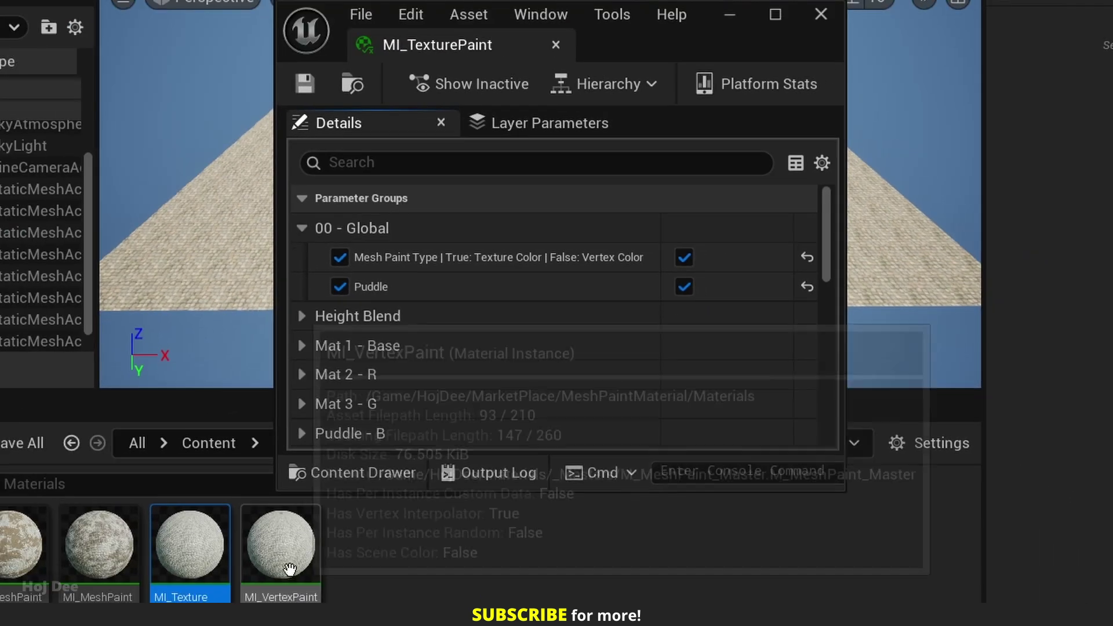
{"action": "left_click", "coordinate": [284, 553]}
{"action": "double_click", "coordinate": [288, 561]}
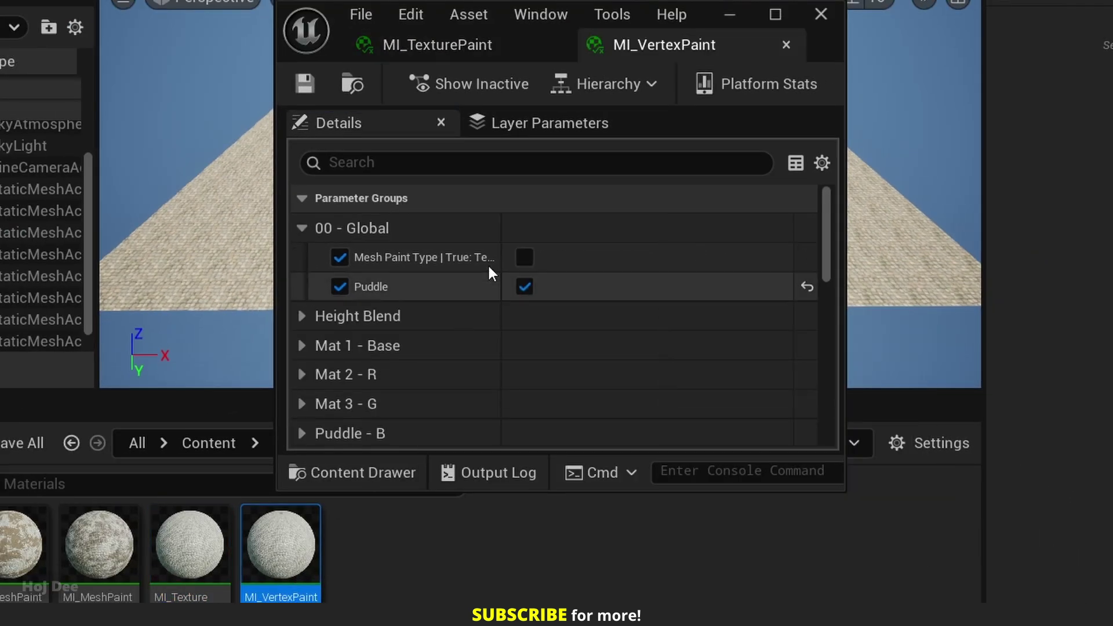
{"action": "left_click_drag", "start_coordinate": [499, 264], "coordinate": [506, 262]}
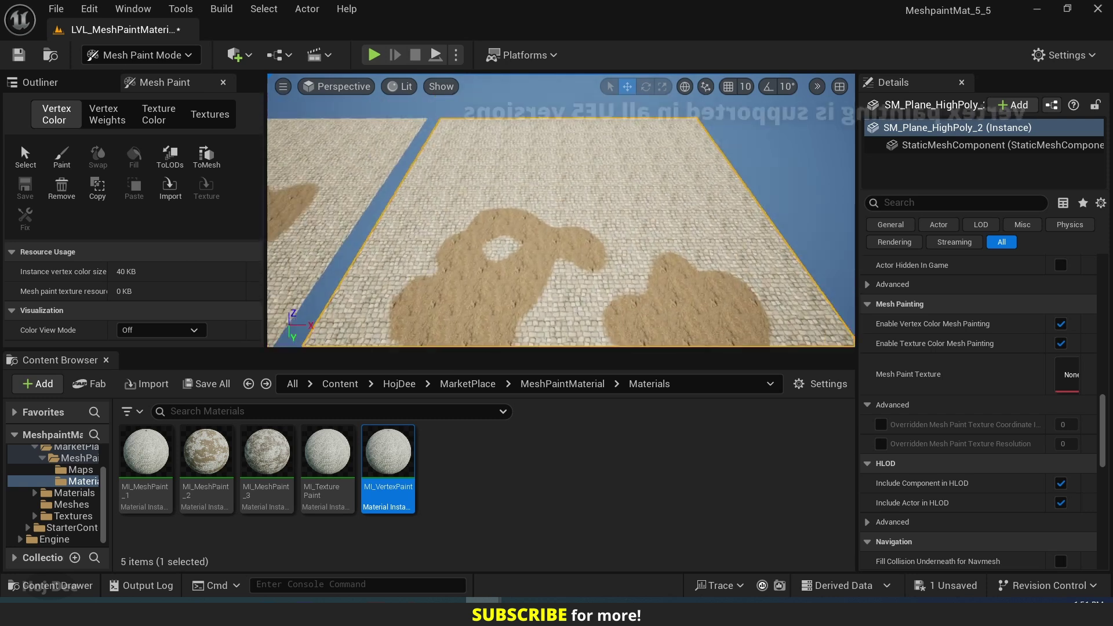
Vertex-paint white snow patches across the high-poly cobblestone plane on the Green channel at strength 0.14
{"action": "left_click", "coordinate": [60, 158]}
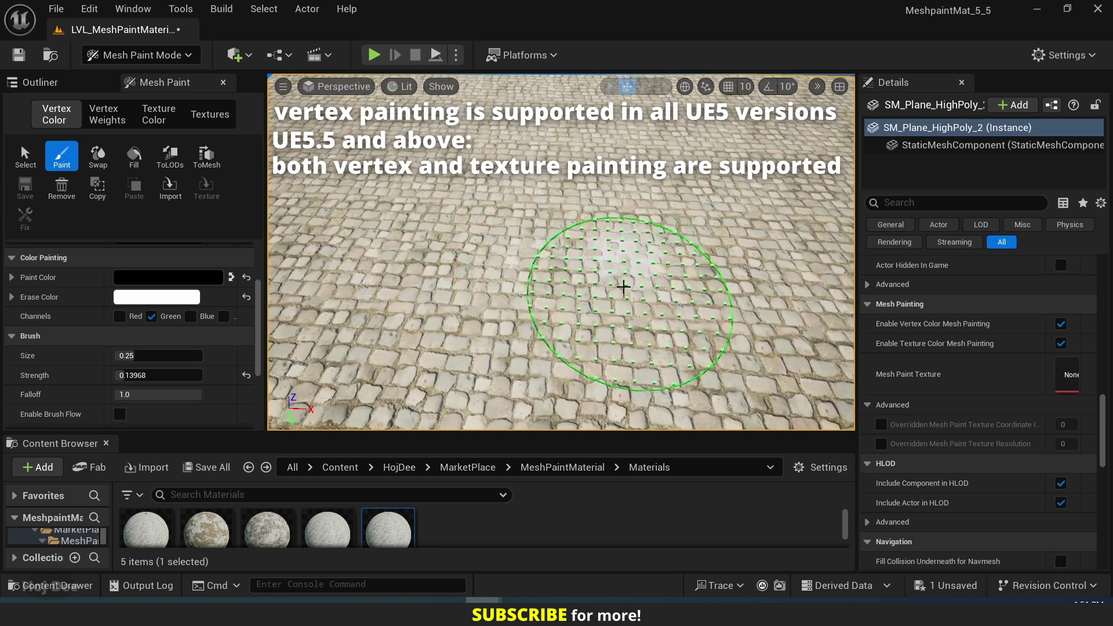
{"action": "mouse_move", "coordinate": [623, 287]}
{"action": "left_mouse_down"}
{"action": "mouse_move", "coordinate": [671, 236]}
{"action": "mouse_move", "coordinate": [368, 249]}
{"action": "left_mouse_up"}
{"action": "mouse_move", "coordinate": [367, 249]}
{"action": "right_mouse_down"}
{"action": "mouse_move", "coordinate": [241, 348]}
{"action": "mouse_move", "coordinate": [476, 271]}
{"action": "right_mouse_up"}
{"action": "mouse_move", "coordinate": [477, 271]}
{"action": "left_mouse_down"}
{"action": "mouse_move", "coordinate": [650, 295]}
{"action": "mouse_move", "coordinate": [729, 277]}
{"action": "mouse_move", "coordinate": [608, 250]}
{"action": "mouse_move", "coordinate": [685, 194]}
{"action": "mouse_move", "coordinate": [542, 211]}
{"action": "mouse_move", "coordinate": [487, 190]}
{"action": "mouse_move", "coordinate": [626, 176]}
{"action": "mouse_move", "coordinate": [575, 184]}
{"action": "mouse_move", "coordinate": [474, 145]}
{"action": "mouse_move", "coordinate": [435, 258]}
{"action": "mouse_move", "coordinate": [478, 356]}
{"action": "mouse_move", "coordinate": [613, 395]}
{"action": "mouse_move", "coordinate": [746, 279]}
{"action": "mouse_move", "coordinate": [714, 213]}
{"action": "mouse_move", "coordinate": [601, 154]}
{"action": "left_mouse_up"}
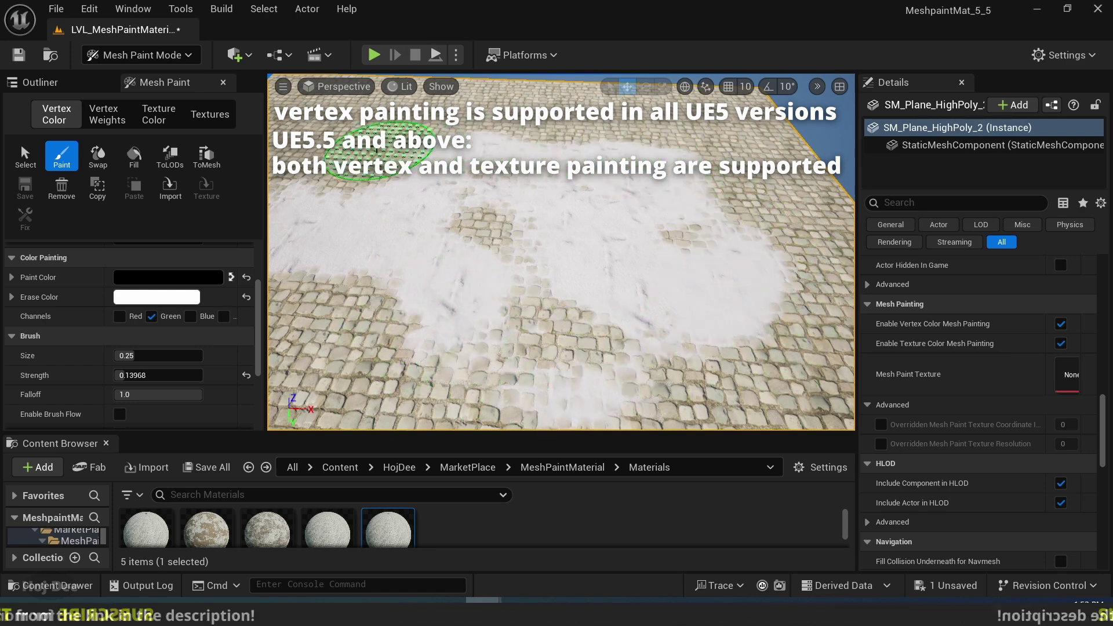
{"action": "right_click_drag", "start_coordinate": [626, 331], "coordinate": [531, 326]}
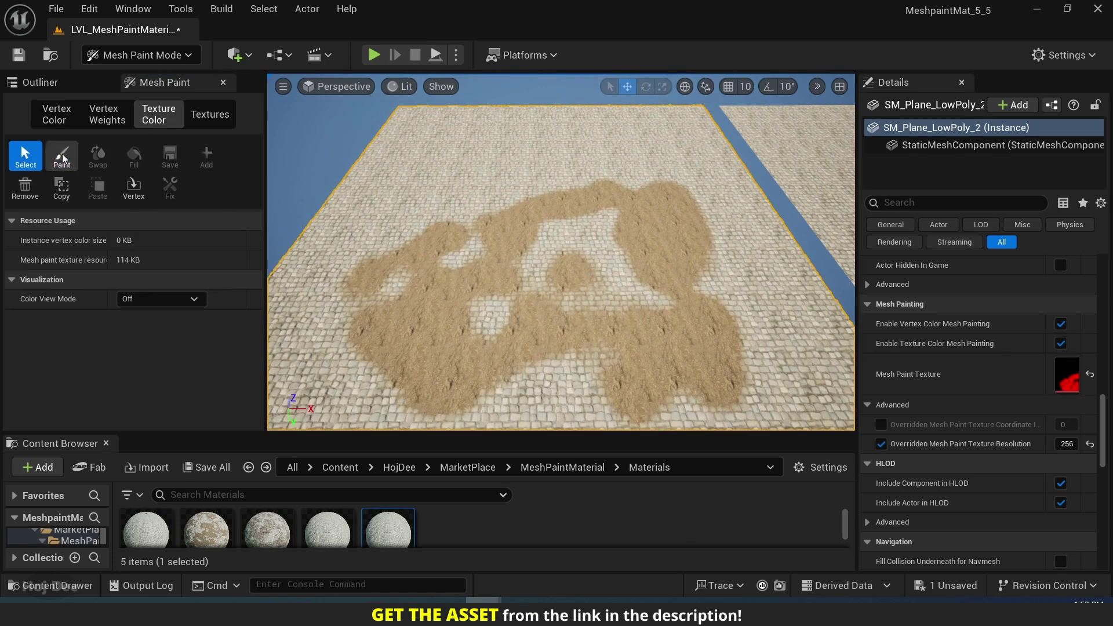
Texture-paint wide snow areas on the low-poly plane's green channel at brush strength 0.18
{"action": "left_click", "coordinate": [62, 156]}
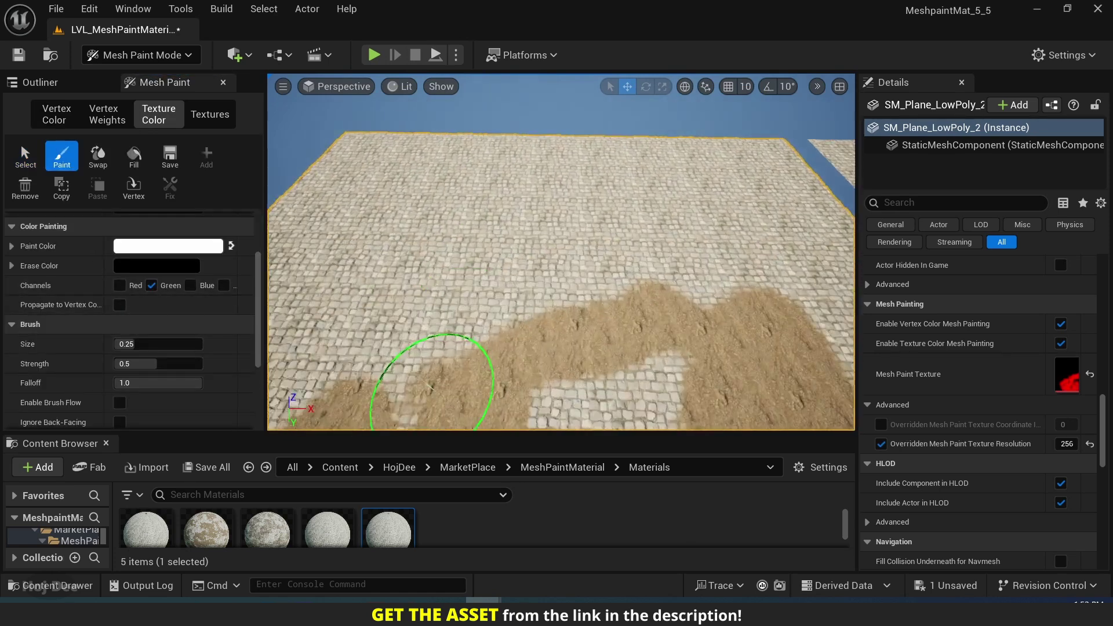
{"action": "left_click", "coordinate": [157, 363]}
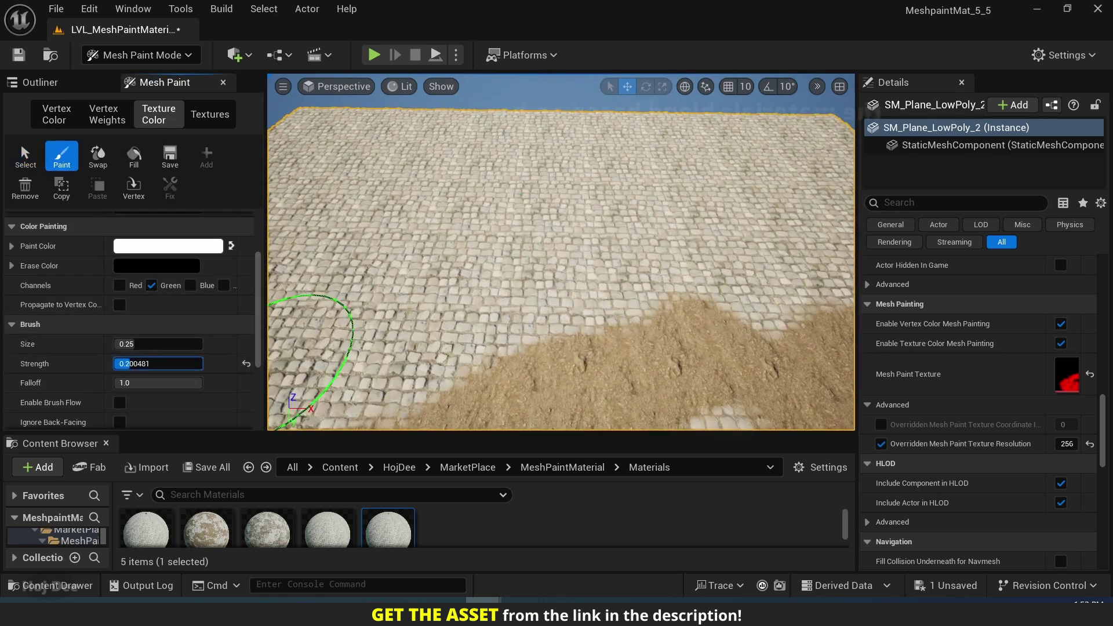
{"action": "left_click_drag", "start_coordinate": [158, 363], "coordinate": [152, 363]}
{"action": "mouse_move", "coordinate": [504, 245]}
{"action": "left_mouse_down"}
{"action": "mouse_move", "coordinate": [378, 275]}
{"action": "mouse_move", "coordinate": [361, 208]}
{"action": "mouse_move", "coordinate": [572, 186]}
{"action": "mouse_move", "coordinate": [459, 171]}
{"action": "left_mouse_up"}
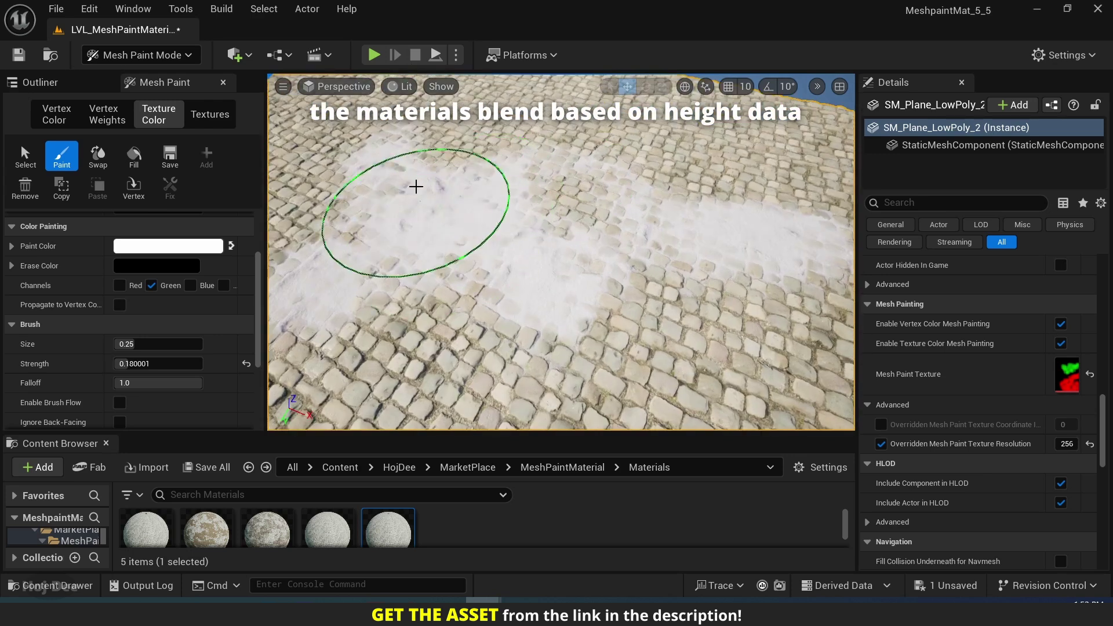
{"action": "mouse_move", "coordinate": [415, 186]}
{"action": "left_mouse_down"}
{"action": "mouse_move", "coordinate": [671, 141]}
{"action": "mouse_move", "coordinate": [689, 155]}
{"action": "mouse_move", "coordinate": [539, 110]}
{"action": "mouse_move", "coordinate": [439, 273]}
{"action": "mouse_move", "coordinate": [703, 348]}
{"action": "mouse_move", "coordinate": [571, 197]}
{"action": "left_mouse_up"}
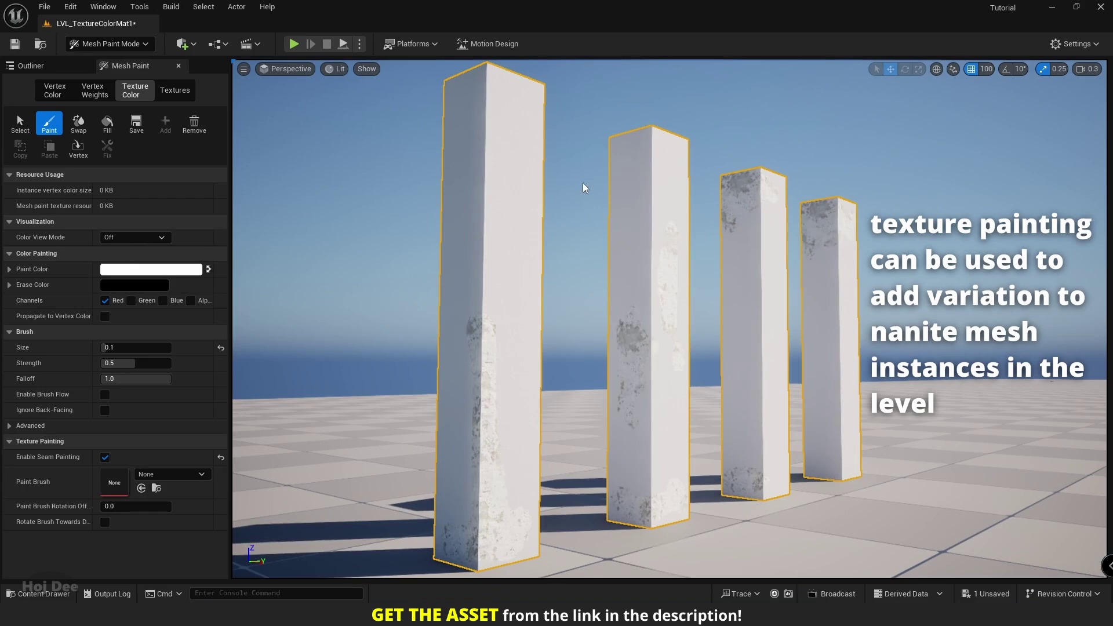
Switch painting from the Red to the Green channel and brush grey grunge down the left pillar
{"action": "left_click", "coordinate": [105, 300]}
{"action": "left_click", "coordinate": [131, 301]}
{"action": "mouse_move", "coordinate": [490, 290]}
{"action": "left_mouse_down"}
{"action": "mouse_move", "coordinate": [497, 228]}
{"action": "mouse_move", "coordinate": [447, 367]}
{"action": "left_mouse_up"}
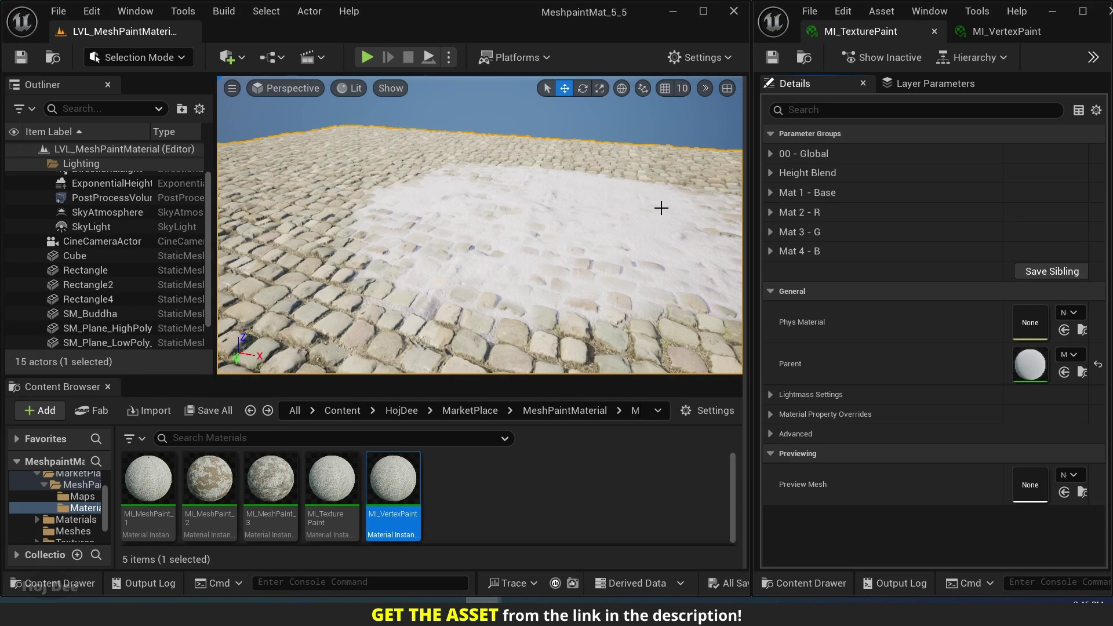
Review the Mat 1 - Base parameters of MI_TexturePaint, then collapse the group
{"action": "left_click", "coordinate": [770, 194]}
{"action": "scroll", "coordinate": [816, 241], "scroll_direction": "down", "scroll_amount": 5}
{"action": "scroll", "coordinate": [816, 247], "scroll_direction": "down", "scroll_amount": 3}
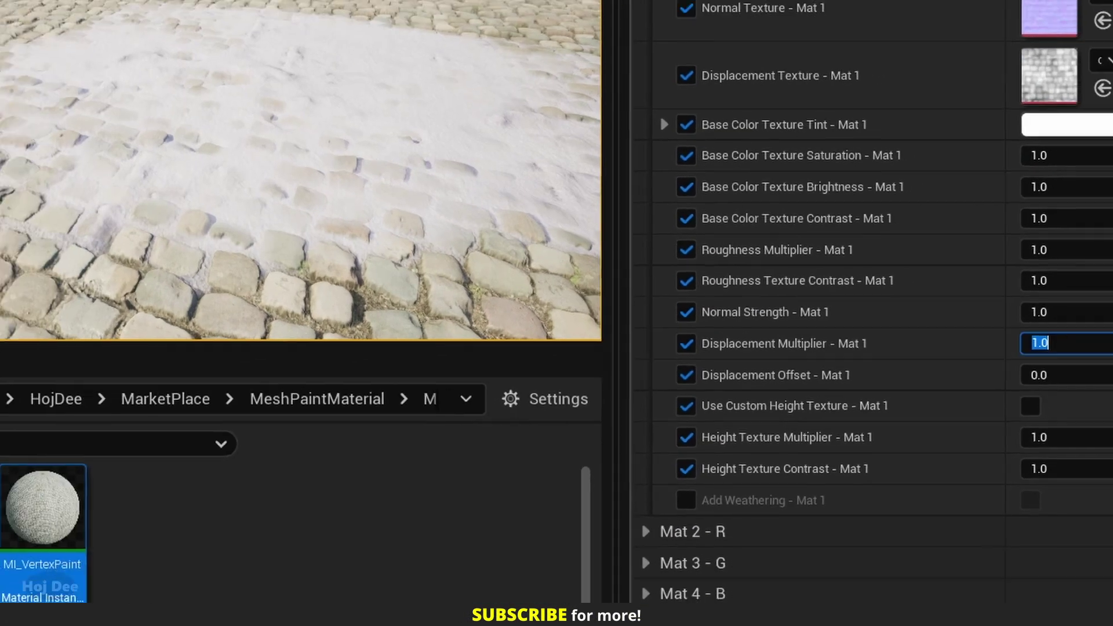
{"action": "scroll", "coordinate": [753, 290], "scroll_direction": "up", "scroll_amount": 10}
{"action": "left_click", "coordinate": [650, 62]}
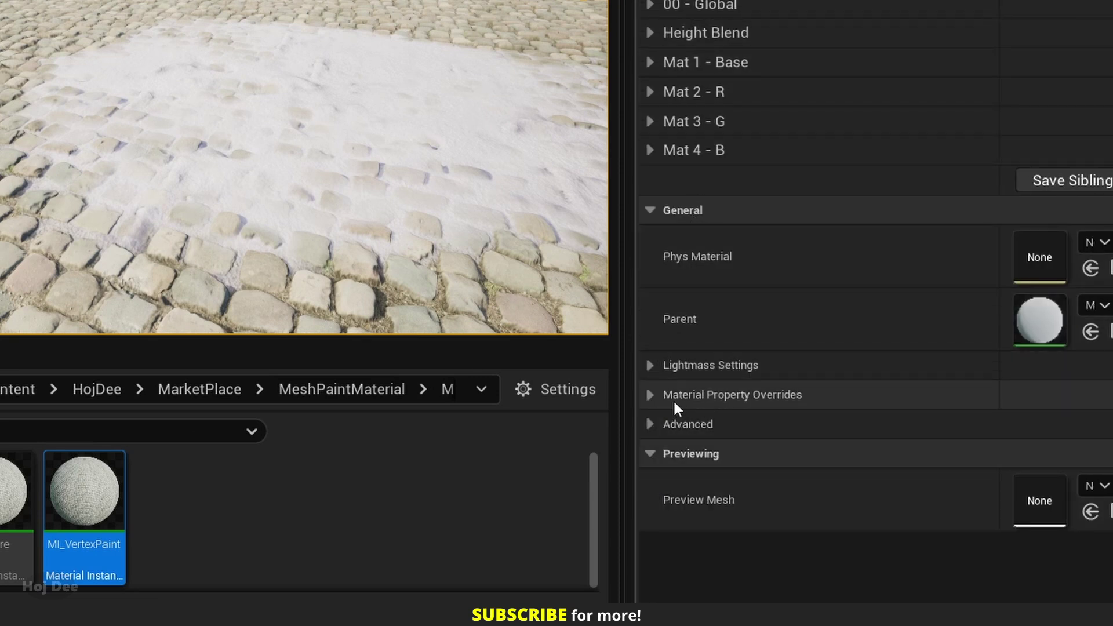
Override Displacement Scaling Magnitude, trying 10 and 4 before settling on 2
{"action": "left_click", "coordinate": [658, 398]}
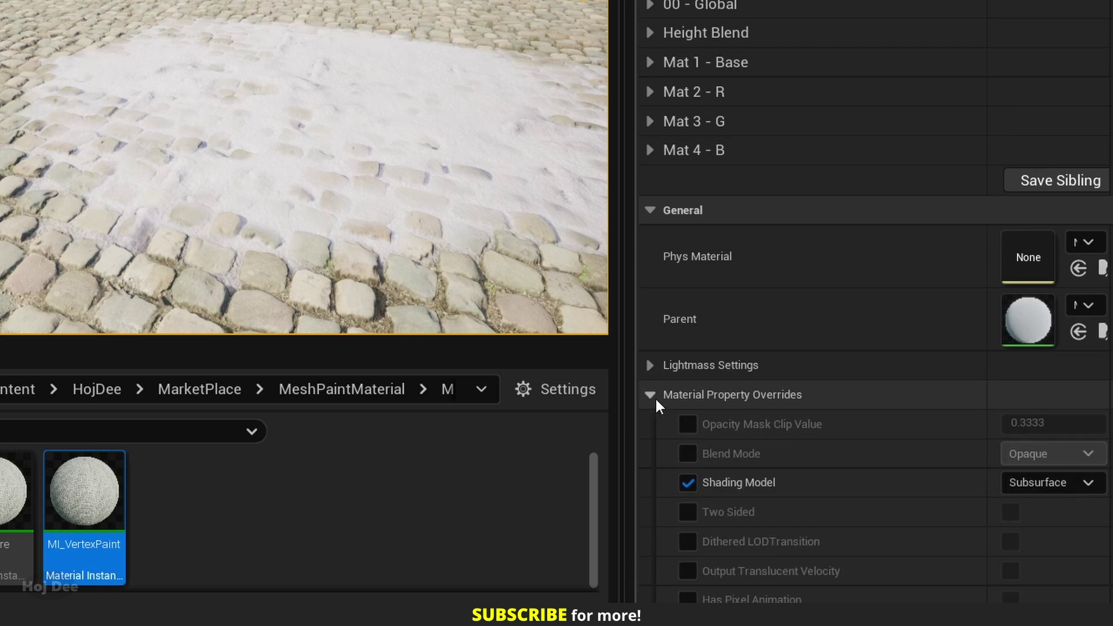
{"action": "scroll", "coordinate": [726, 409], "scroll_direction": "down", "scroll_amount": 5}
{"action": "left_click", "coordinate": [667, 305]}
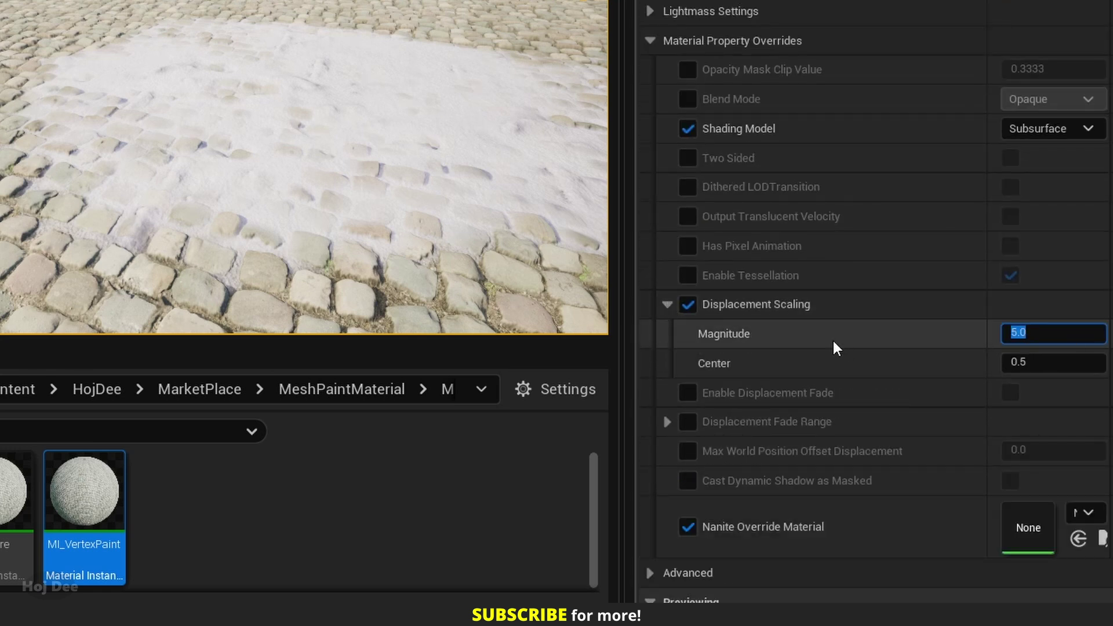
{"action": "key", "text": "Return"}
{"action": "key", "text": "Return"}
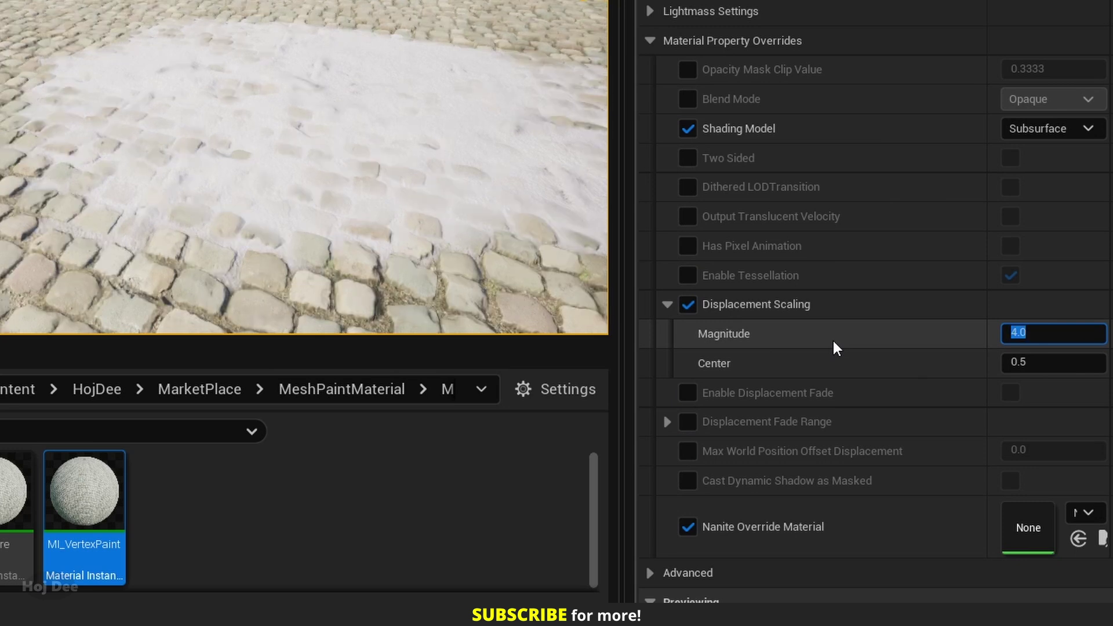
{"action": "type", "text": "2"}
{"action": "key", "text": "Return"}
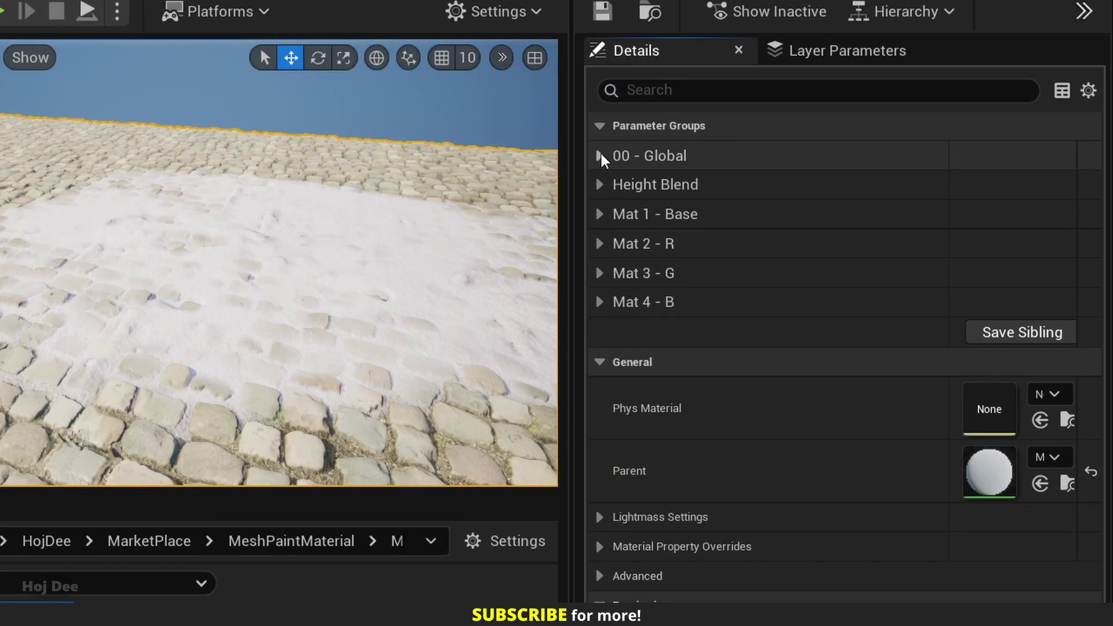
Enable Mesh Paint Type and Puddle under 00 - Global, making the last layer group Puddle - B
{"action": "left_click", "coordinate": [771, 154]}
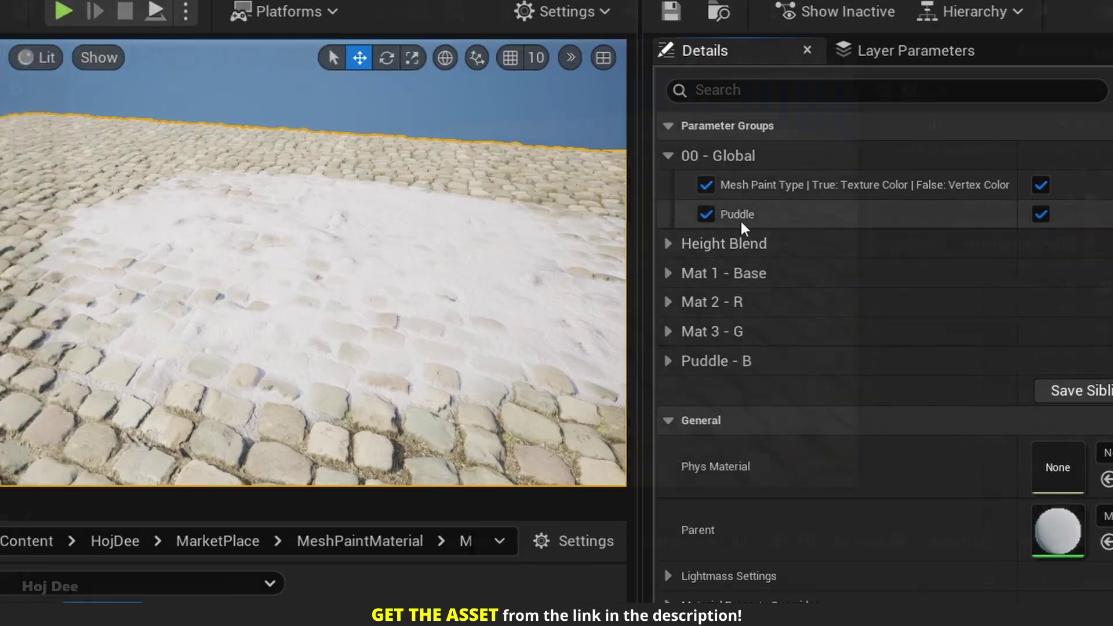
{"action": "left_click", "coordinate": [652, 155]}
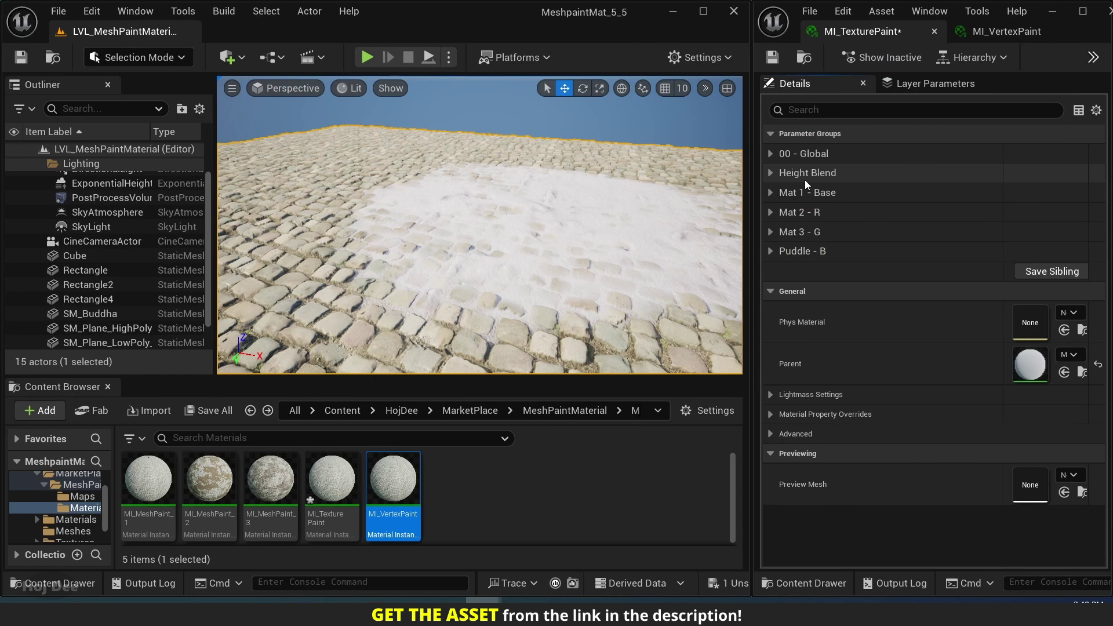
Set Mat 1's Height Texture Multiplier to 2.0 and Height Texture Contrast to 1.5
{"action": "left_click", "coordinate": [770, 193]}
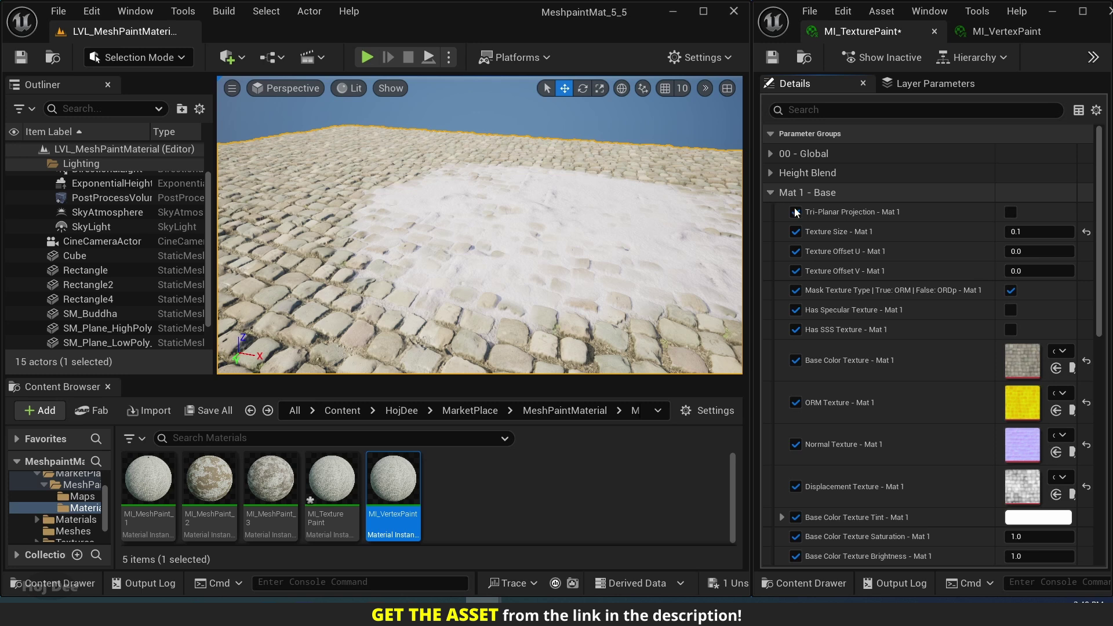
{"action": "scroll", "coordinate": [820, 239], "scroll_direction": "down", "scroll_amount": 5}
{"action": "scroll", "coordinate": [822, 257], "scroll_direction": "down", "scroll_amount": 2}
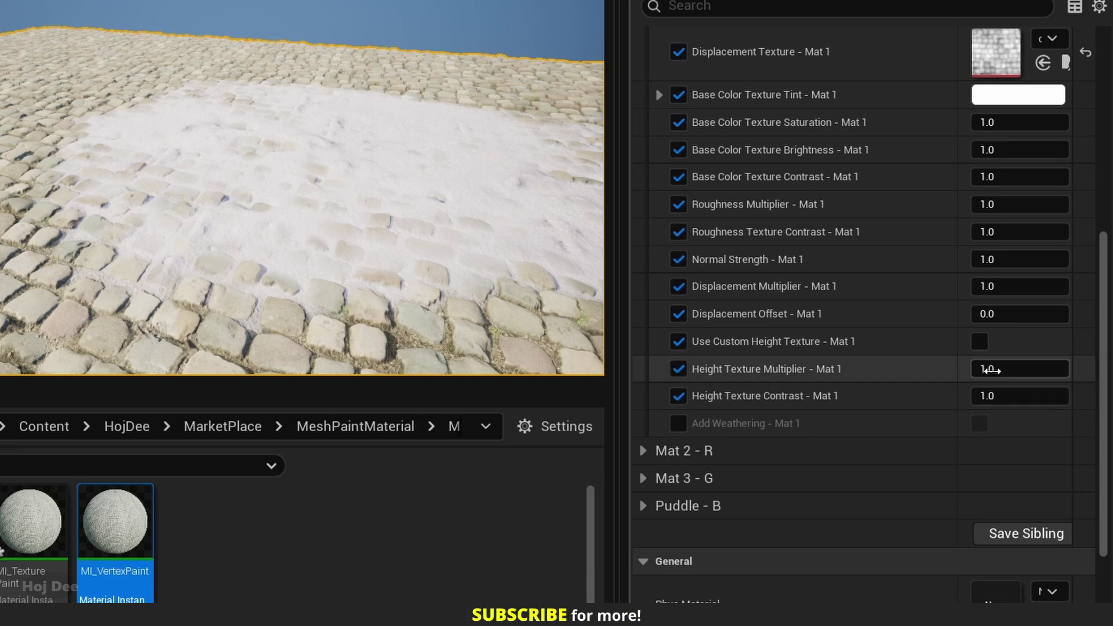
{"action": "key", "text": "Return"}
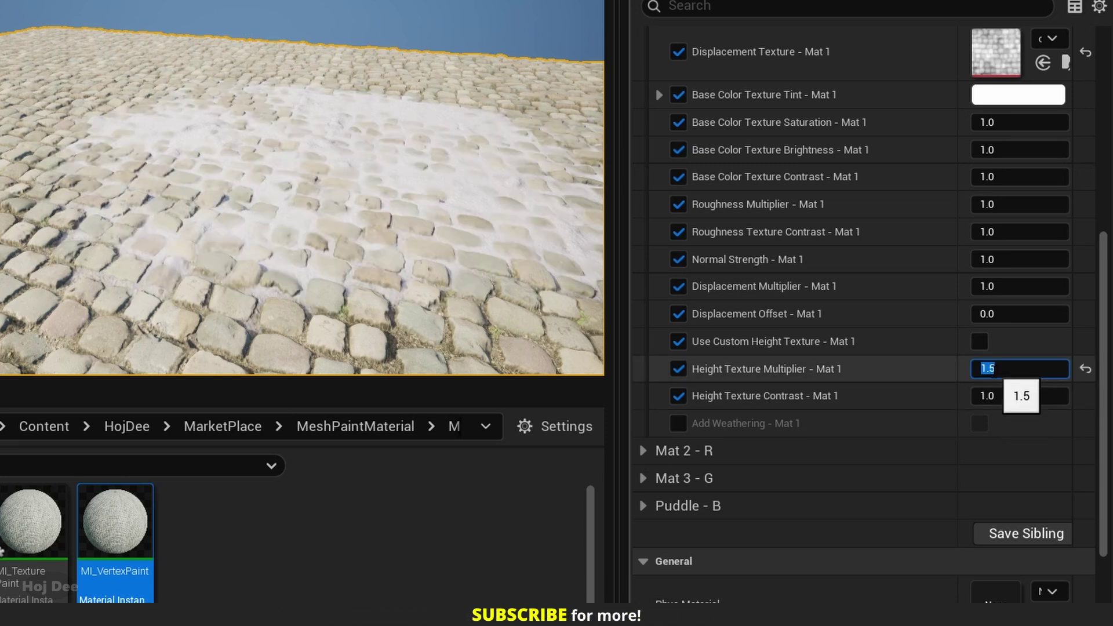
{"action": "key", "text": "Return"}
{"action": "left_click", "coordinate": [1000, 400]}
{"action": "type", "text": "1.5"}
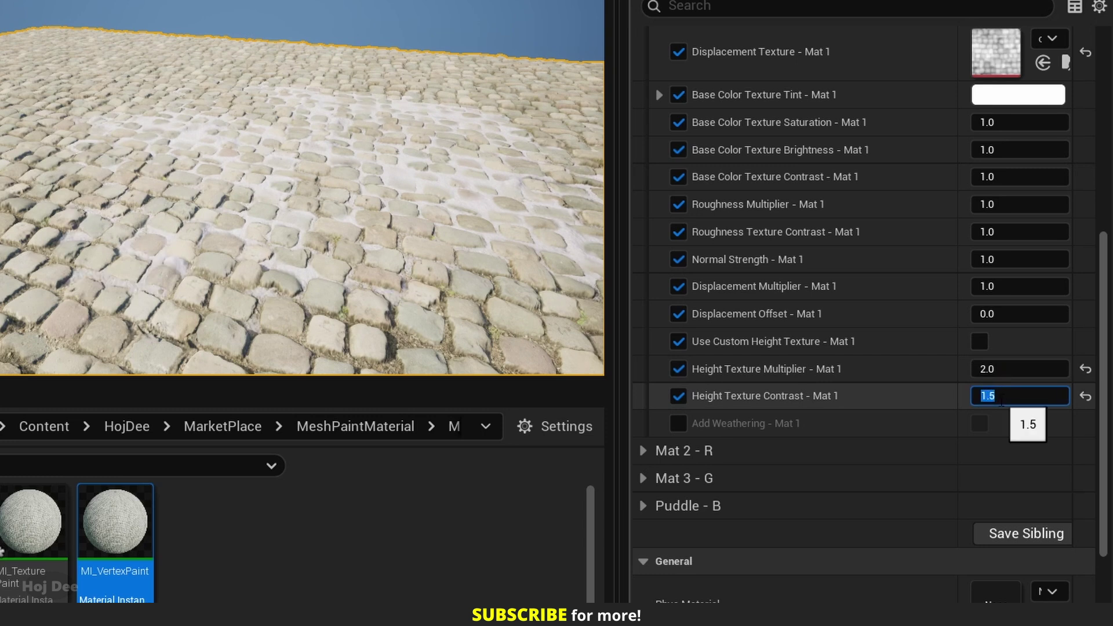
{"action": "key", "text": "Return"}
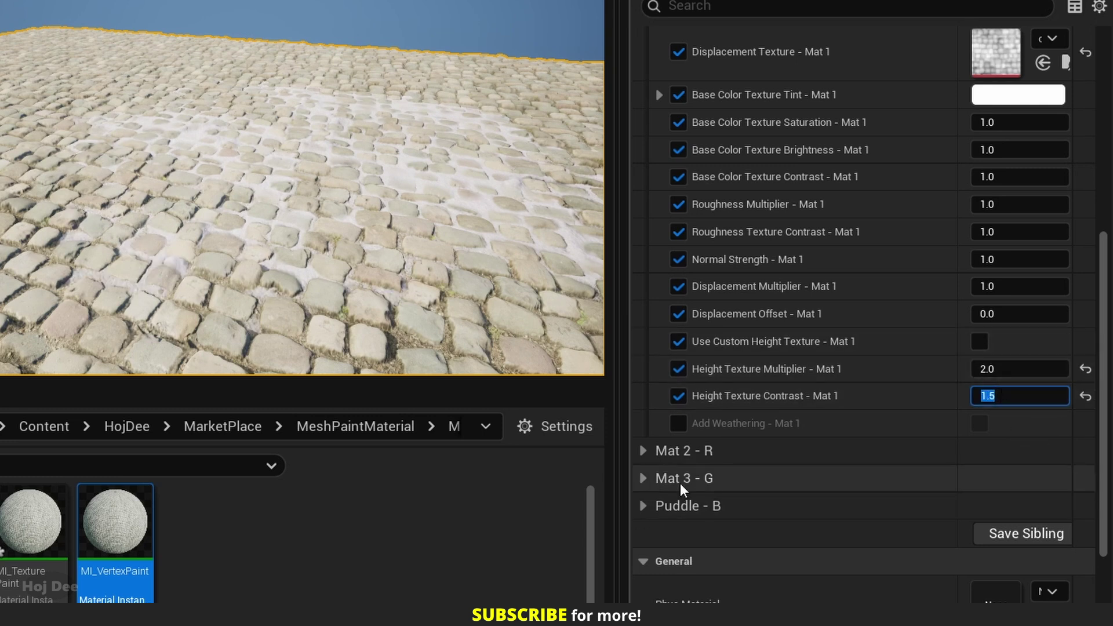
Set Mat 3 - G's Height Texture Multiplier to 1.5
{"action": "left_click", "coordinate": [649, 482]}
{"action": "scroll", "coordinate": [713, 491], "scroll_direction": "down", "scroll_amount": 10}
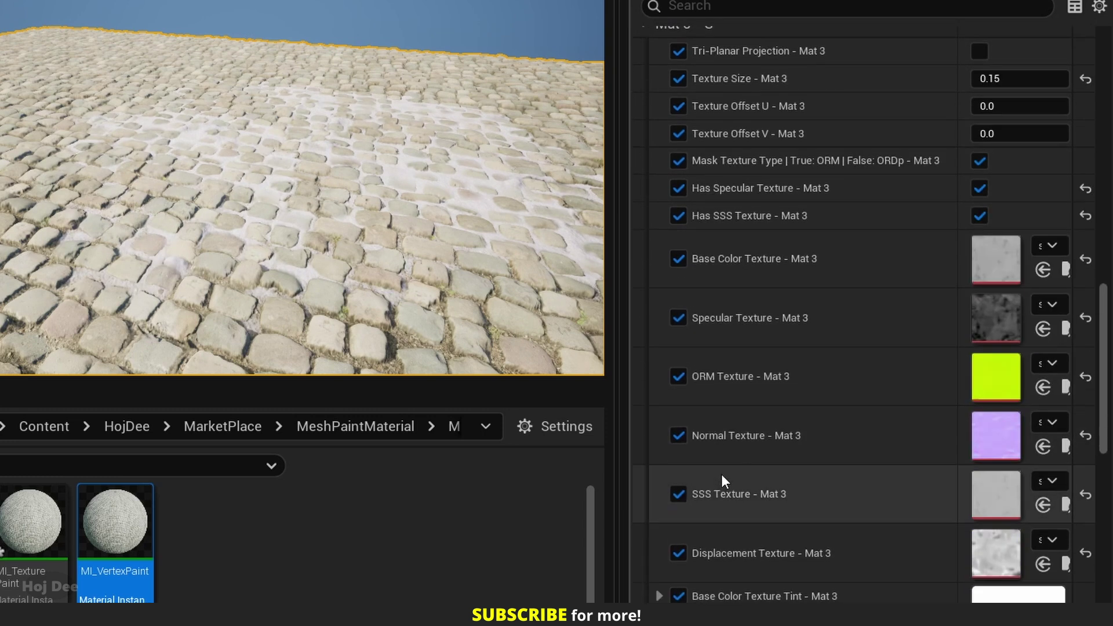
{"action": "scroll", "coordinate": [730, 466], "scroll_direction": "down", "scroll_amount": 5}
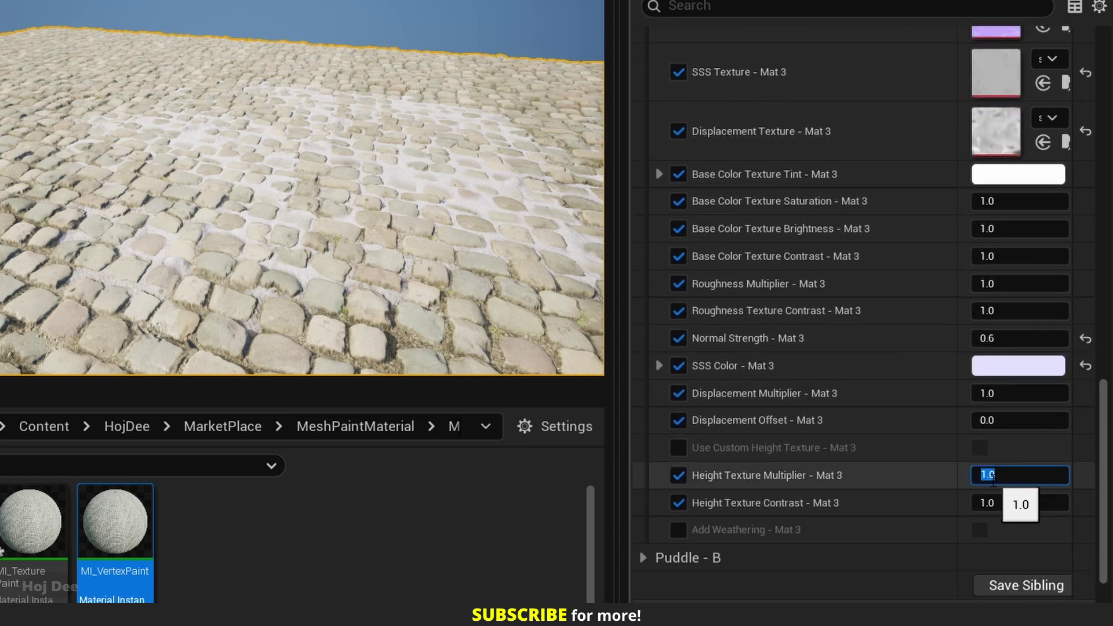
{"action": "type", "text": "5"}
{"action": "key", "text": "Return"}
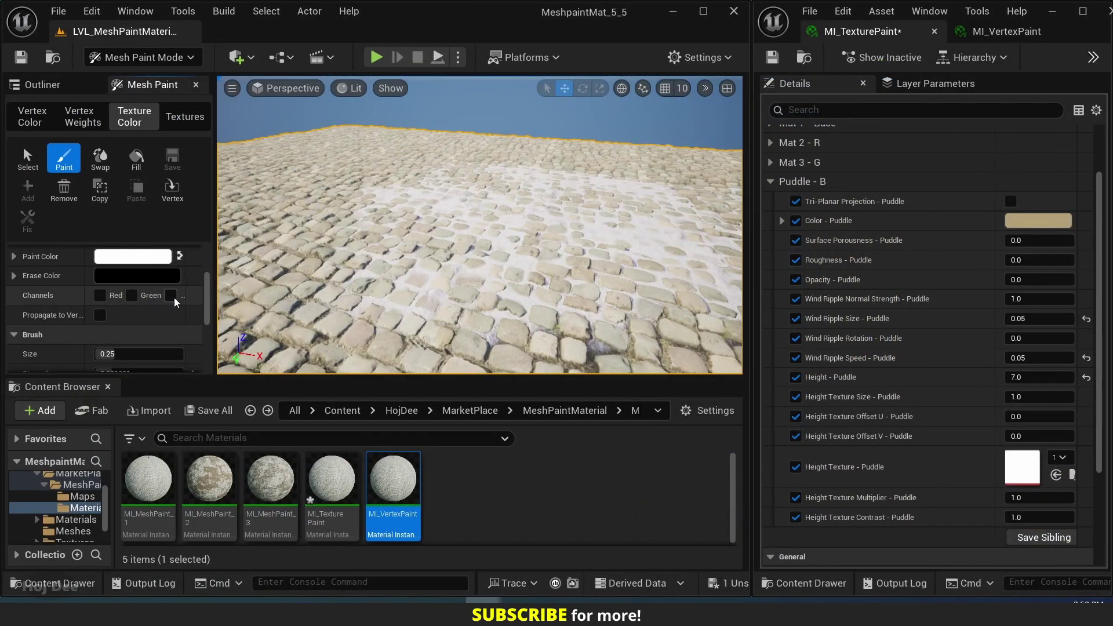
Paint wet puddle patches on the Blue channel across the cobblestones, then return to Selection Mode
{"action": "left_click", "coordinate": [171, 295]}
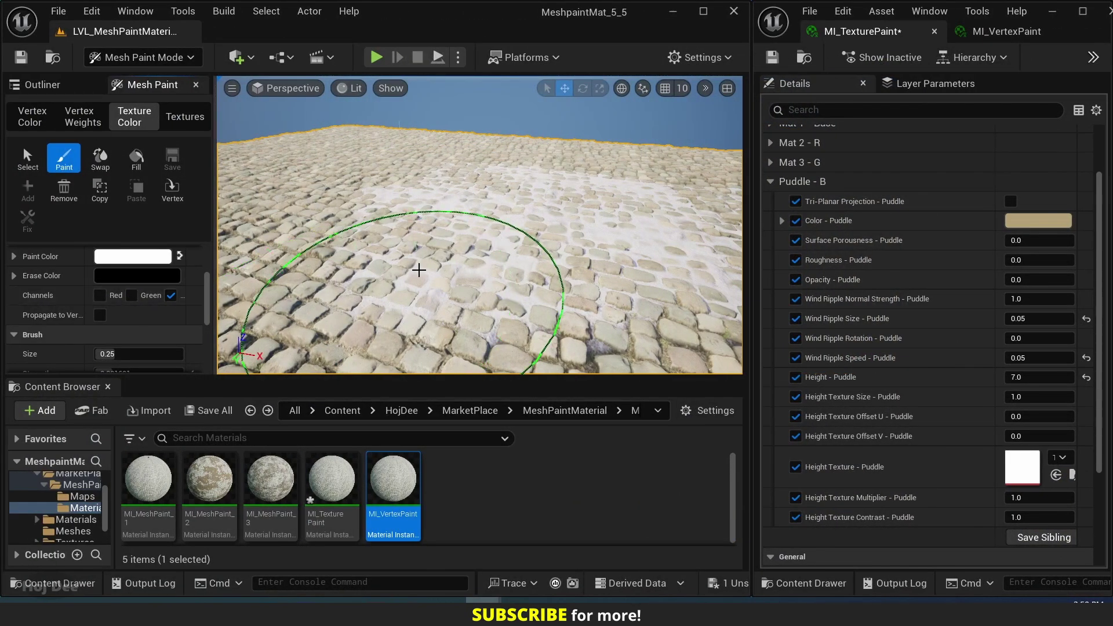
{"action": "mouse_move", "coordinate": [418, 270]}
{"action": "left_mouse_down", "text": "alt"}
{"action": "mouse_move", "coordinate": [432, 275]}
{"action": "mouse_move", "coordinate": [423, 273]}
{"action": "left_mouse_up", "text": "alt"}
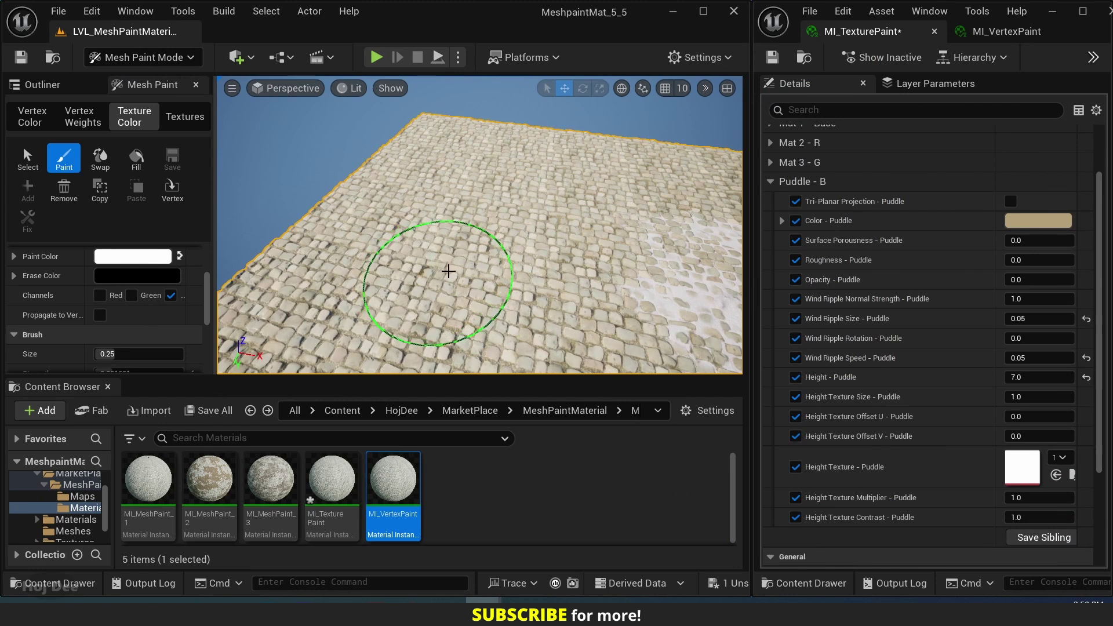
{"action": "mouse_move", "coordinate": [464, 215]}
{"action": "left_mouse_down"}
{"action": "mouse_move", "coordinate": [477, 301]}
{"action": "mouse_move", "coordinate": [521, 229]}
{"action": "mouse_move", "coordinate": [533, 185]}
{"action": "mouse_move", "coordinate": [420, 197]}
{"action": "mouse_move", "coordinate": [373, 266]}
{"action": "mouse_move", "coordinate": [462, 317]}
{"action": "mouse_move", "coordinate": [554, 291]}
{"action": "mouse_move", "coordinate": [562, 215]}
{"action": "mouse_move", "coordinate": [539, 194]}
{"action": "left_mouse_up"}
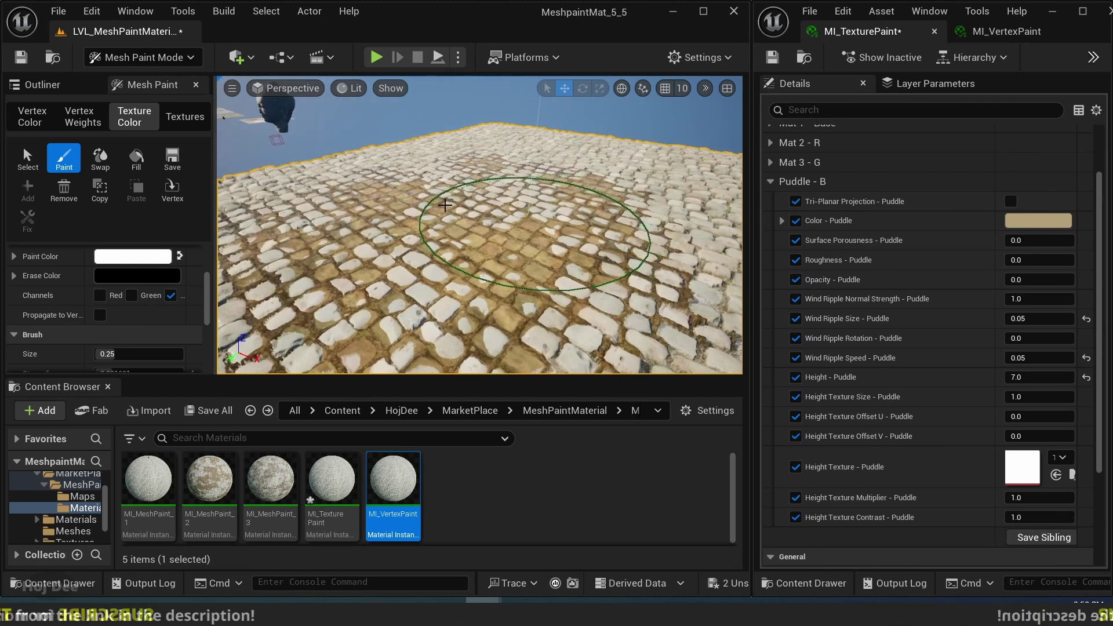
{"action": "left_click", "coordinate": [142, 57]}
{"action": "left_click", "coordinate": [167, 84]}
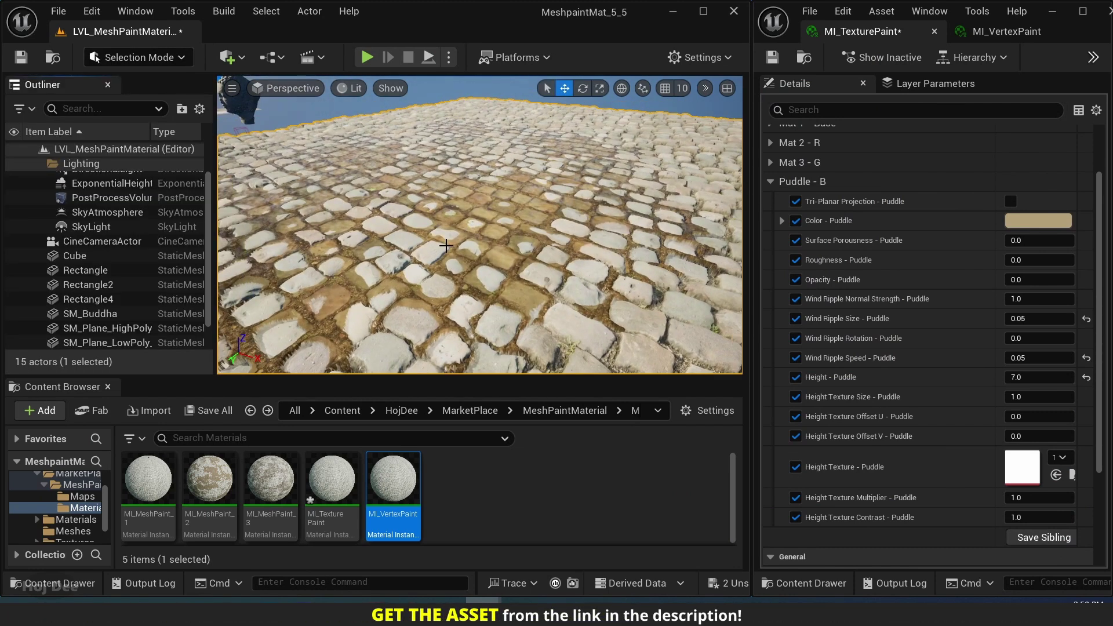
Frame the logo plane and step Mat 3's Height Texture Multiplier through 1, 3, 5 to 6
{"action": "scroll", "coordinate": [878, 380], "scroll_direction": "down", "scroll_amount": 1}
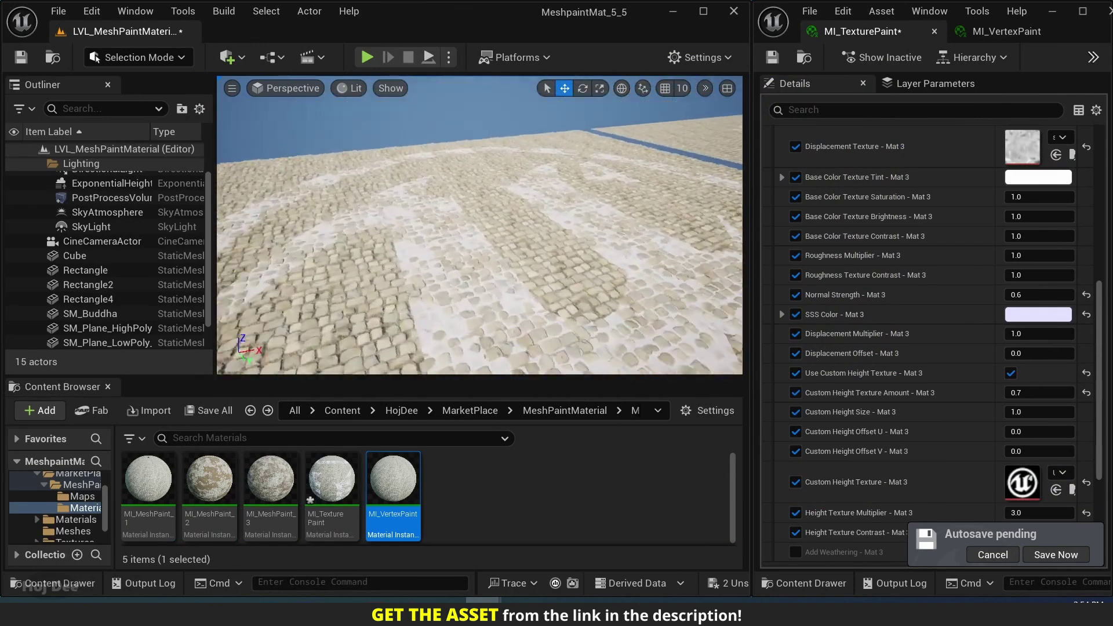
{"action": "right_click_drag", "start_coordinate": [622, 276], "coordinate": [623, 276]}
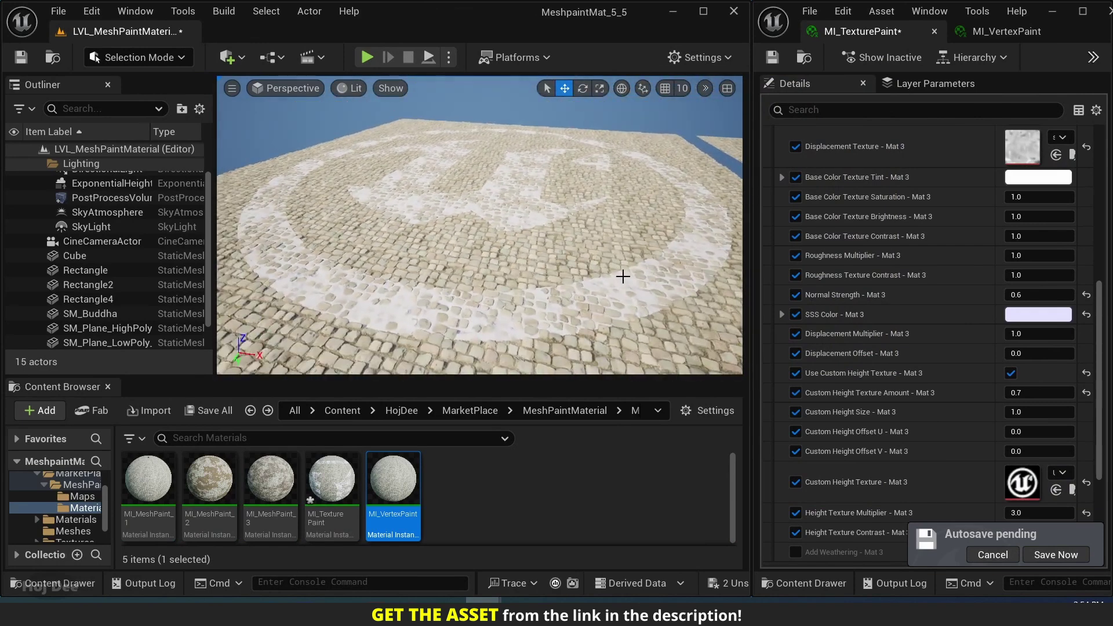
{"action": "scroll", "coordinate": [904, 417], "scroll_direction": "down", "scroll_amount": 2}
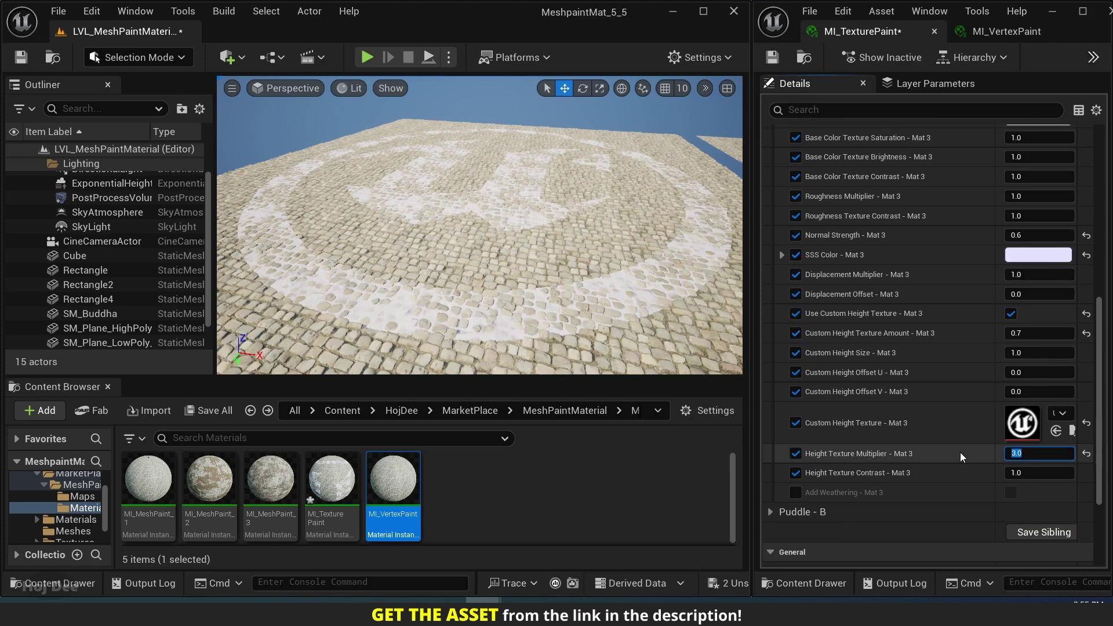
{"action": "type", "text": "1"}
{"action": "key", "text": "Return"}
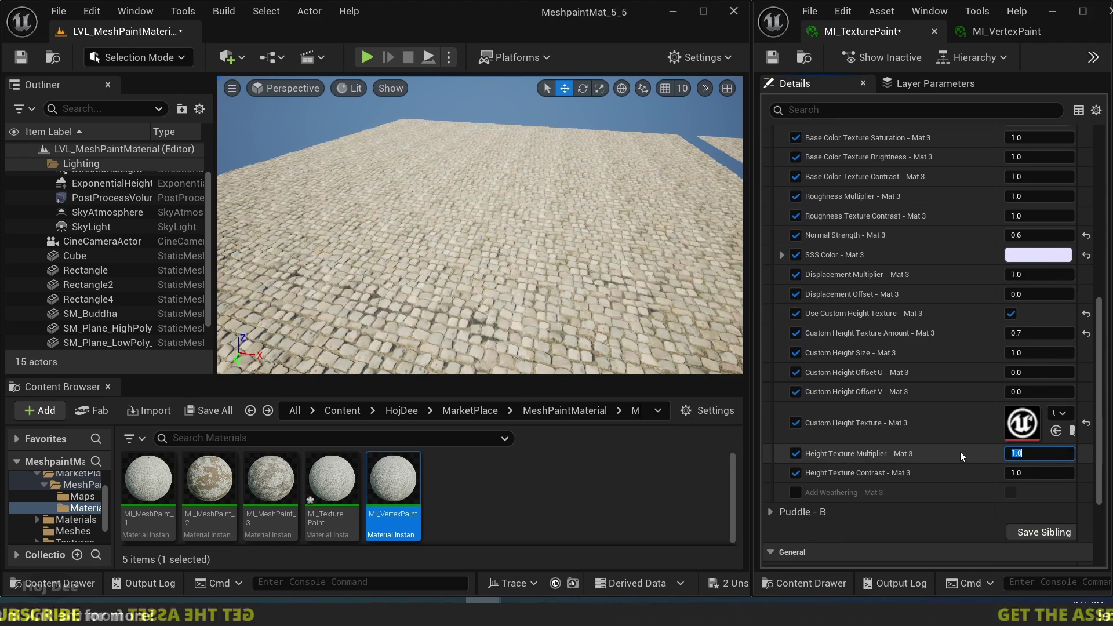
{"action": "type", "text": "3"}
{"action": "key", "text": "Return"}
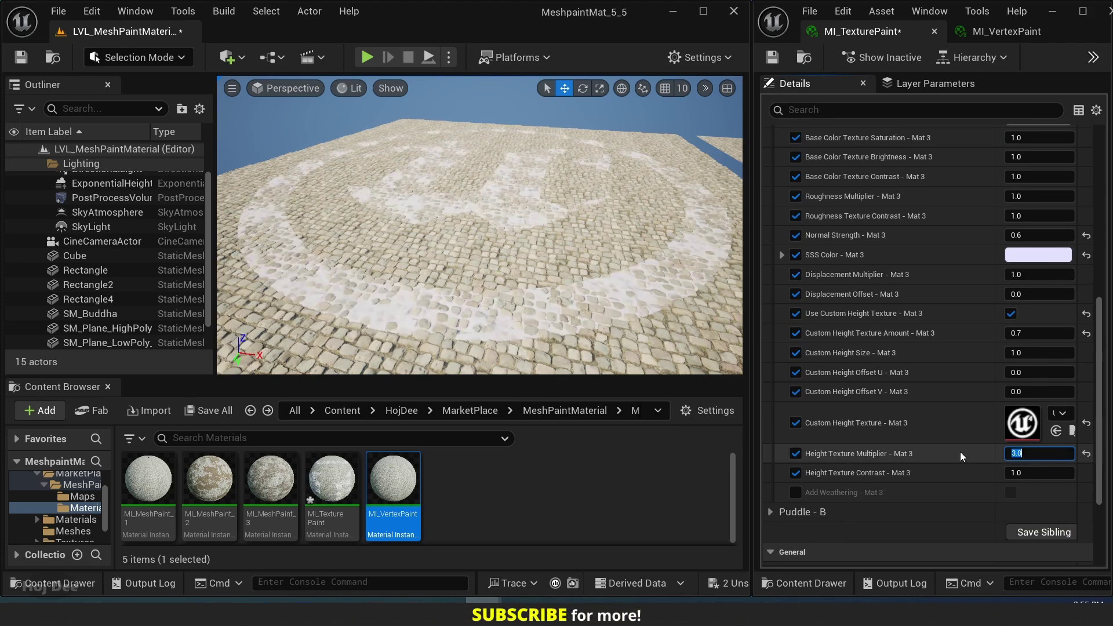
{"action": "type", "text": "5"}
{"action": "key", "text": "Return"}
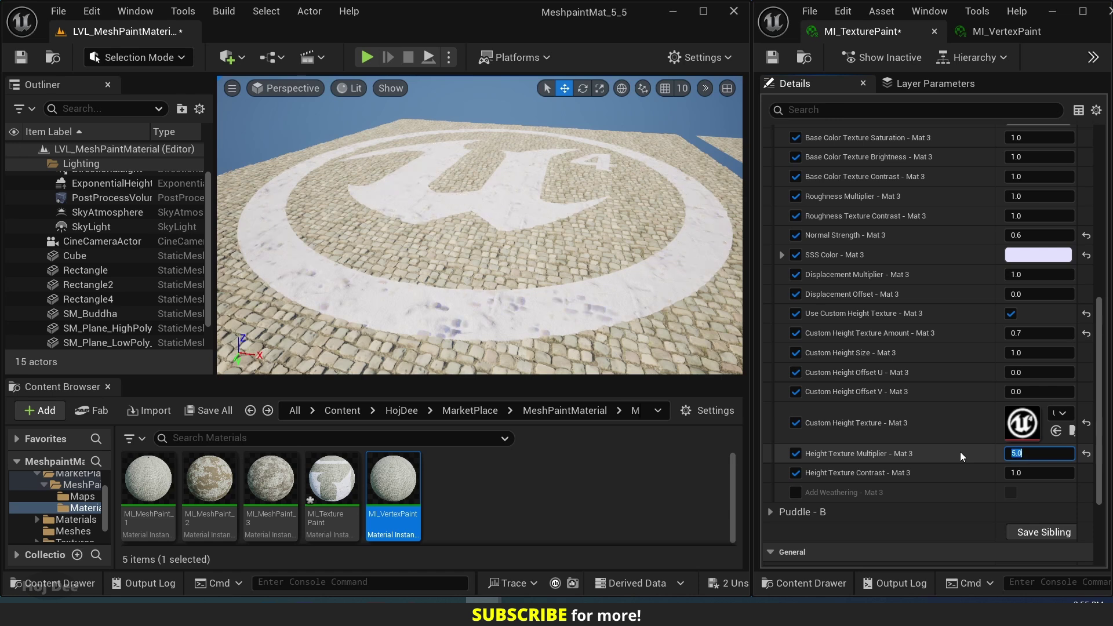
{"action": "type", "text": "6"}
{"action": "key", "text": "Return"}
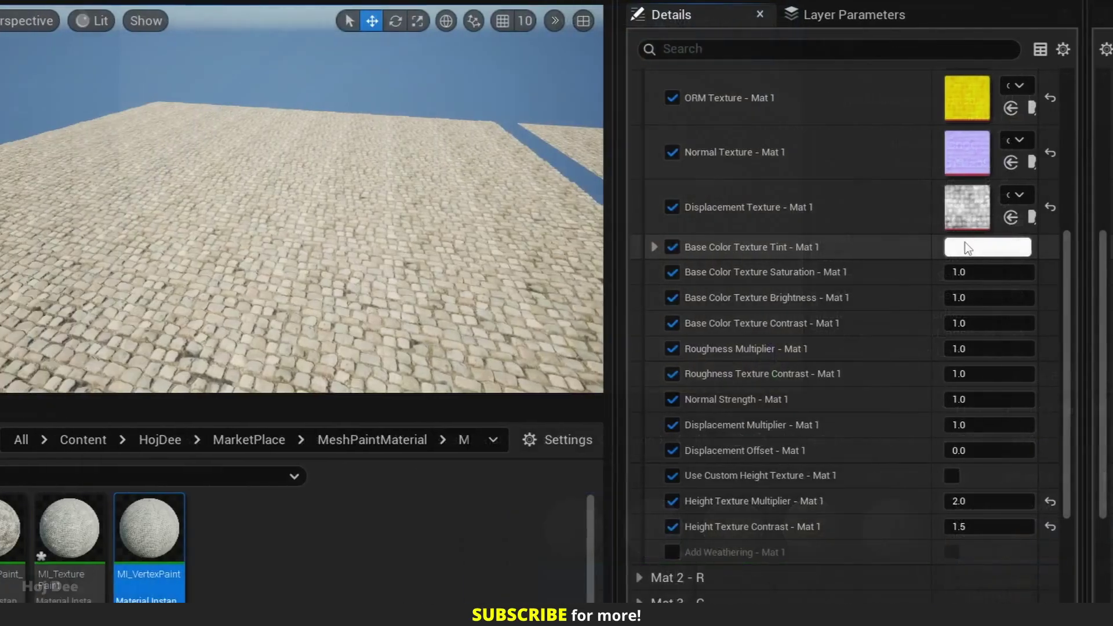
Preview other Base Color Tint colours for Mat 1, then cancel to keep it white
{"action": "left_click", "coordinate": [964, 242]}
{"action": "left_click_drag", "start_coordinate": [649, 283], "coordinate": [704, 382]}
{"action": "key", "text": "Escape"}
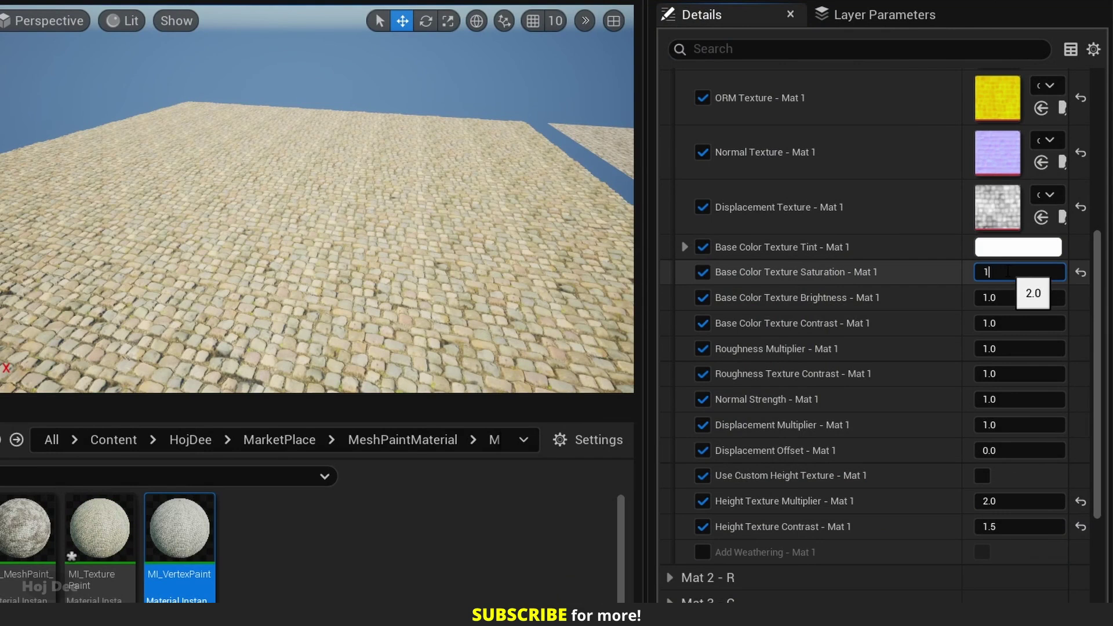
Try Mat 1 brightness 3 and contrast about 2, then return both to 1.0
{"action": "left_click", "coordinate": [1007, 298]}
{"action": "type", "text": "3"}
{"action": "key", "text": "Return"}
{"action": "type", "text": "1"}
{"action": "key", "text": "Return"}
{"action": "left_click", "coordinate": [1004, 322]}
{"action": "type", "text": "1"}
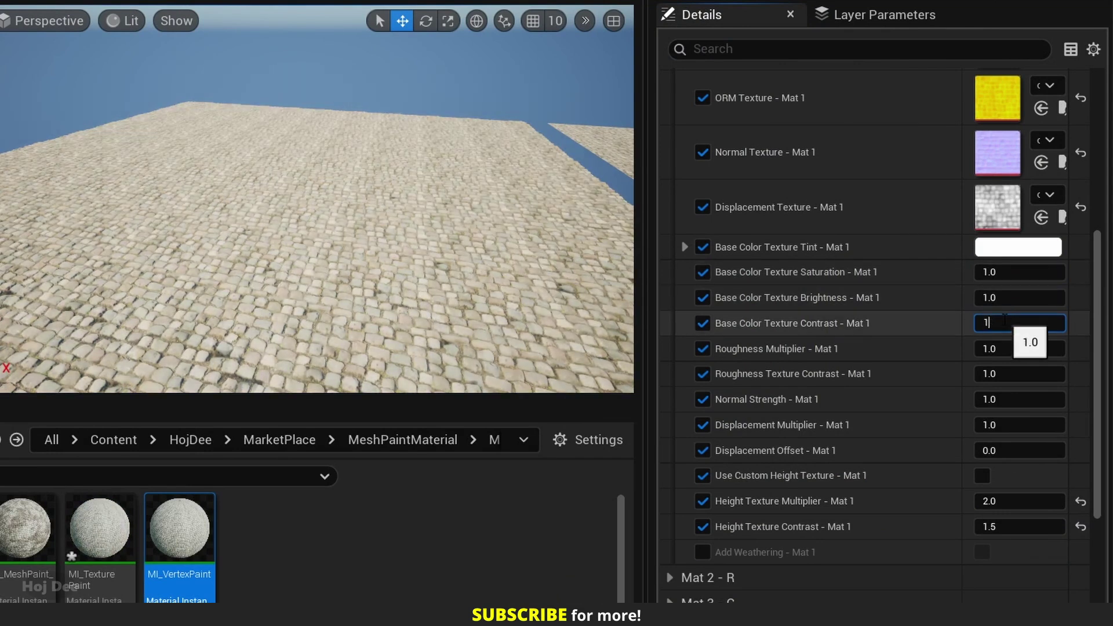
{"action": "type", "text": "2"}
{"action": "key", "text": "Return"}
{"action": "type", "text": "1"}
{"action": "key", "text": "Return"}
Set roughness multiplier to 1.0, and try normal strength 4 before resetting it to 1.0
{"action": "left_click", "coordinate": [998, 349]}
{"action": "type", "text": "2"}
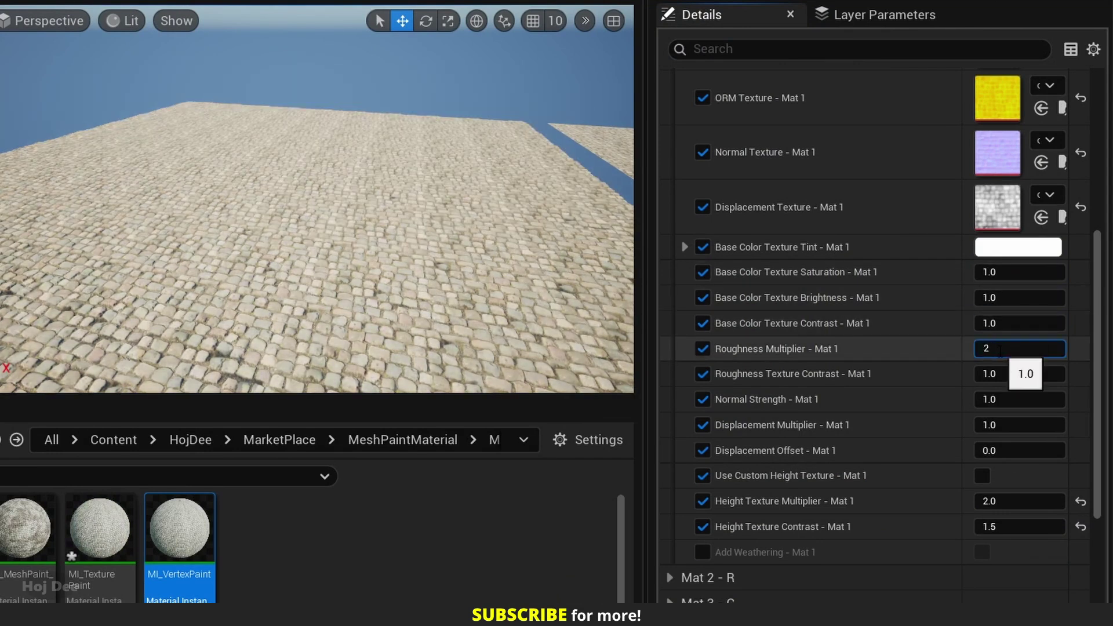
{"action": "key", "text": "Return"}
{"action": "type", "text": "1"}
{"action": "key", "text": "Return"}
{"action": "left_click", "coordinate": [998, 399]}
{"action": "type", "text": "4"}
{"action": "key", "text": "Return"}
{"action": "type", "text": "1"}
{"action": "key", "text": "Return"}
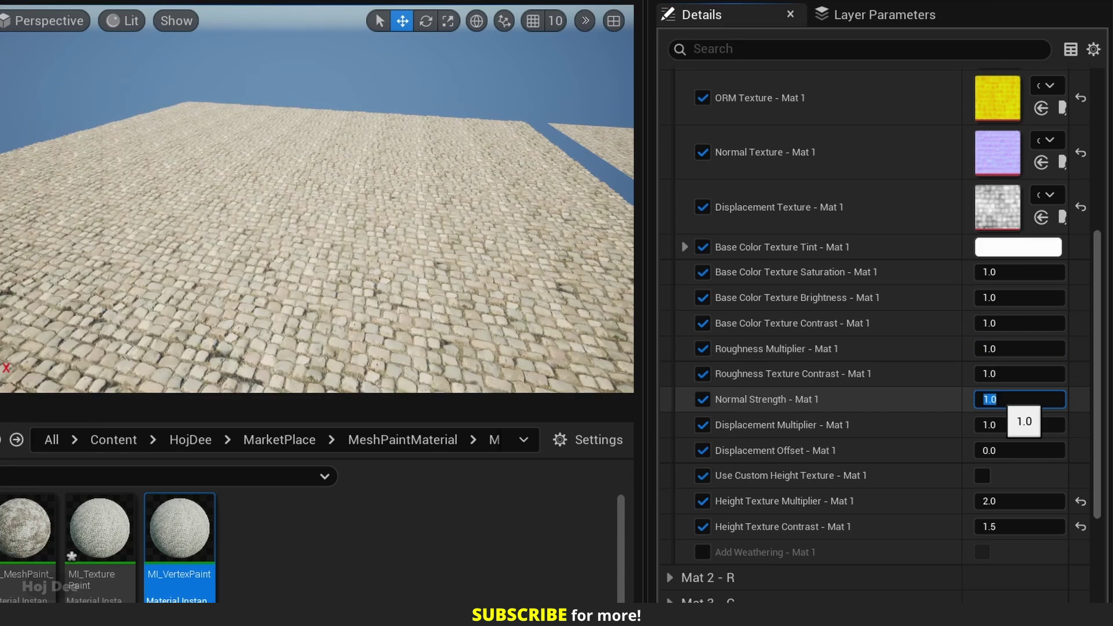
{"action": "type", "text": ".5"}
{"action": "key", "text": "Return"}
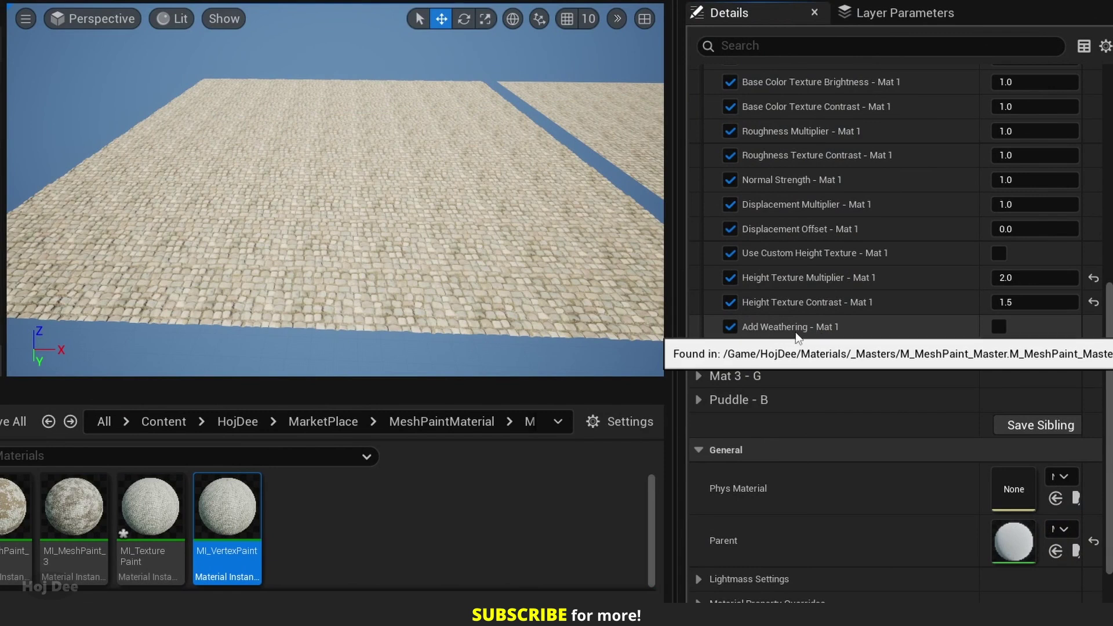
Preview Add Weathering on Mat 1 twice, leaving it unchecked
{"action": "left_click", "coordinate": [998, 327]}
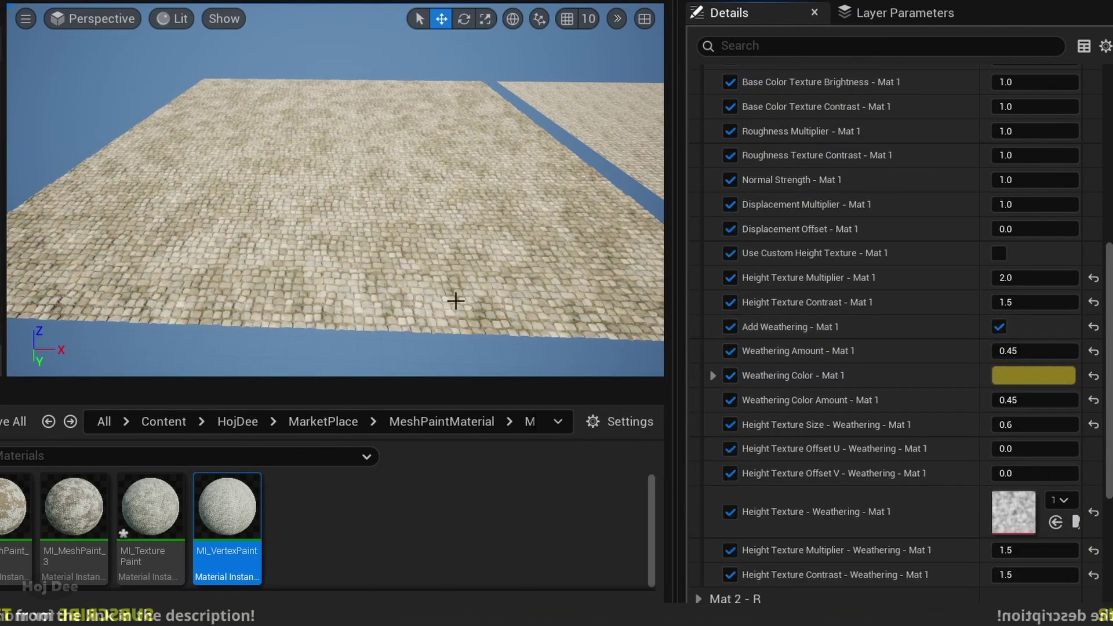
{"action": "right_click_drag", "start_coordinate": [878, 374], "coordinate": [924, 372]}
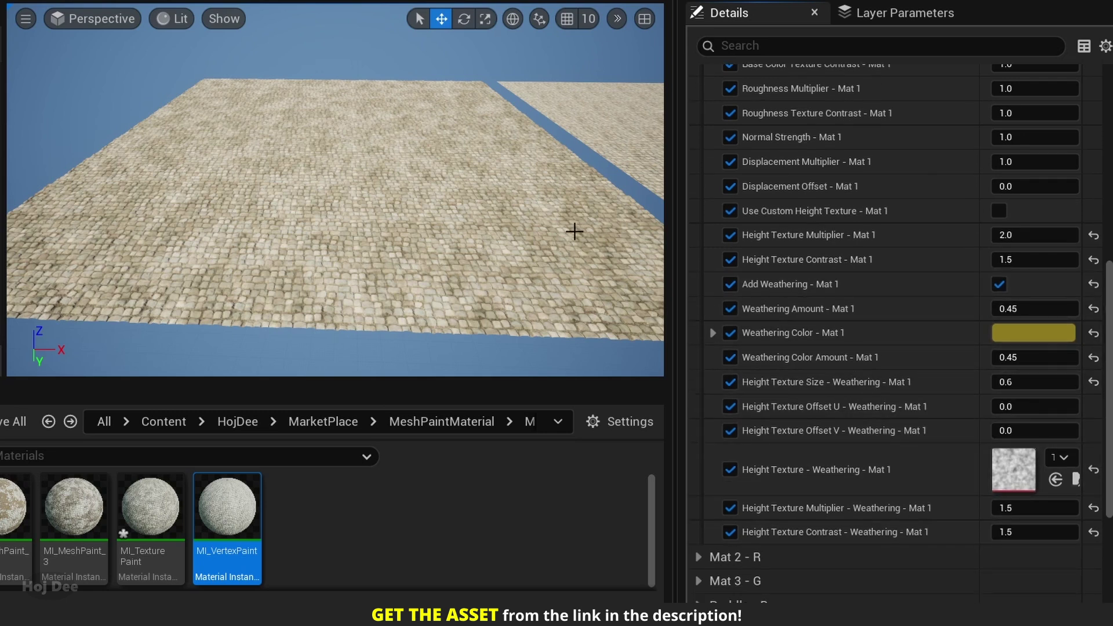
{"action": "left_click", "coordinate": [998, 284]}
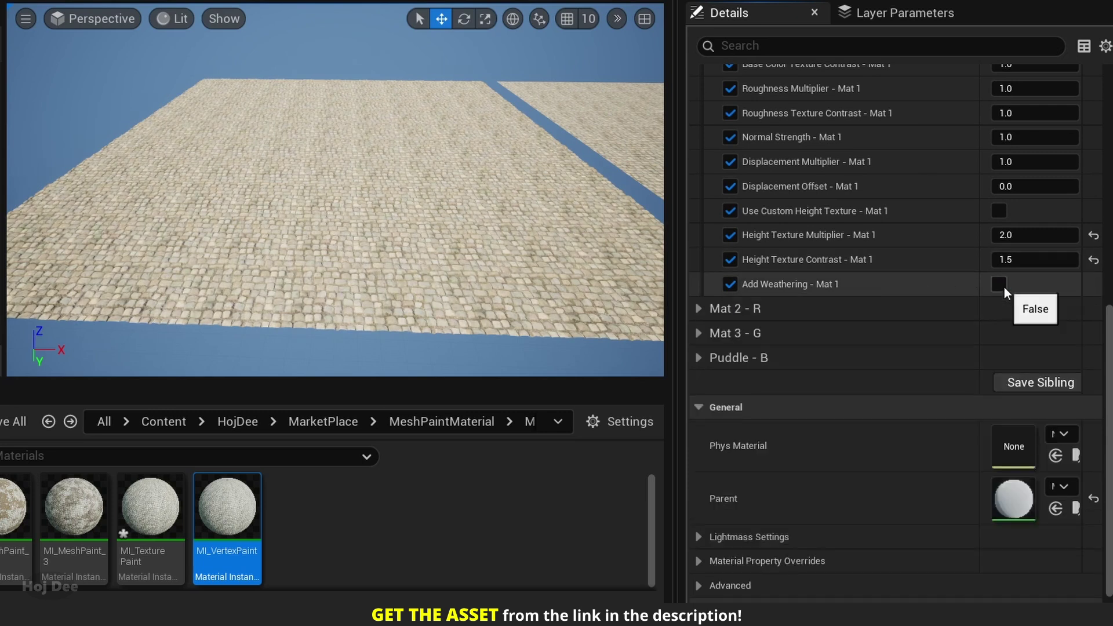
{"action": "left_click", "coordinate": [1000, 286]}
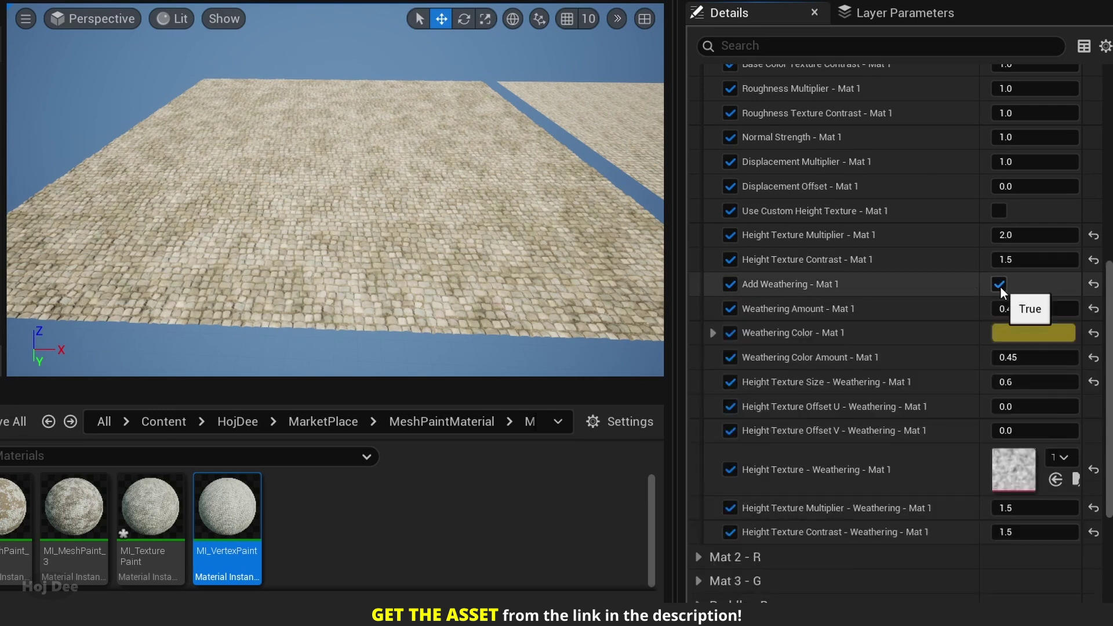
{"action": "left_click", "coordinate": [1000, 287]}
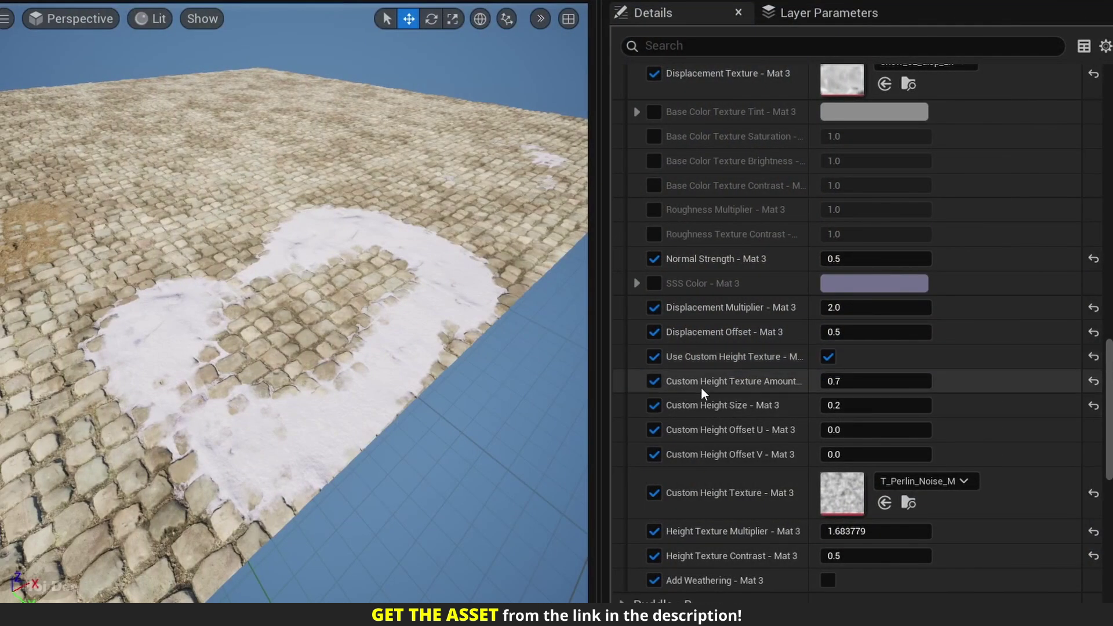
Compare the snow with custom height texture amount 0, then set it to 0.7
{"action": "left_click", "coordinate": [845, 382]}
{"action": "key", "text": "Return"}
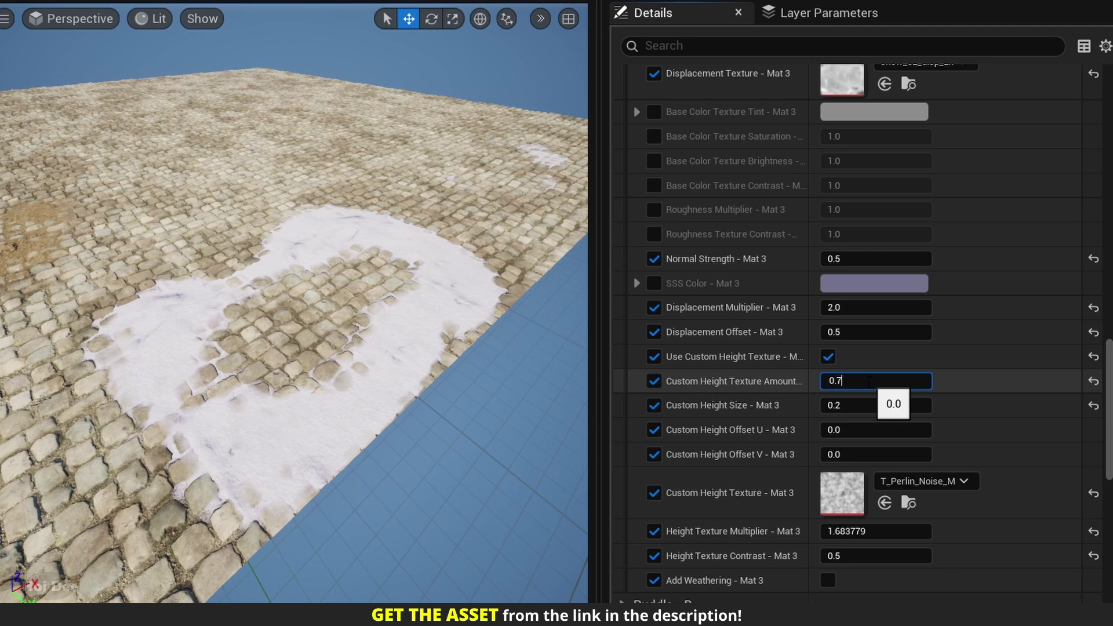
{"action": "type", "text": "0.7"}
{"action": "key", "text": "Return"}
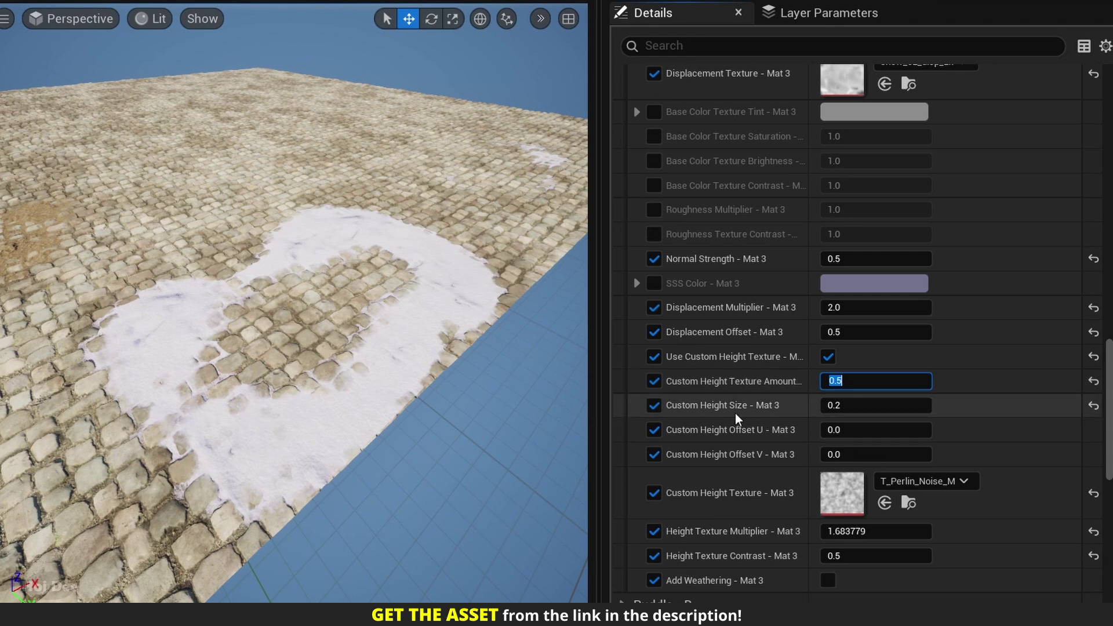
Shrink custom height size to 0.136, then compare the snow at amount 0 and 0.7
{"action": "left_click_drag", "start_coordinate": [838, 410], "coordinate": [857, 454]}
{"action": "left_click", "coordinate": [853, 381]}
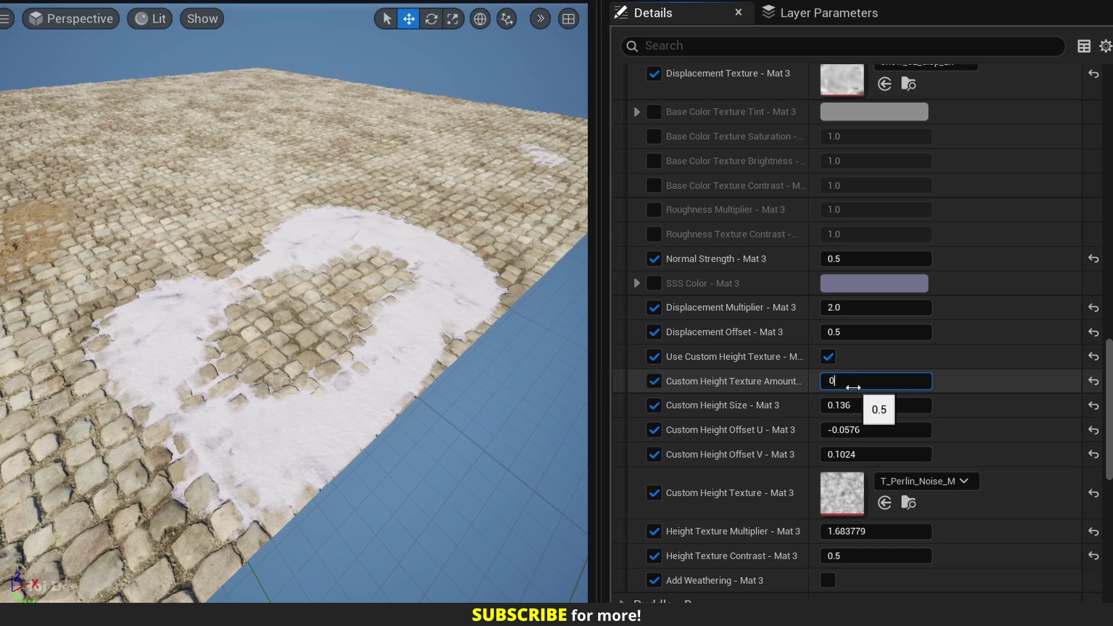
{"action": "type", "text": "0"}
{"action": "key", "text": "Return"}
{"action": "key", "text": "Return"}
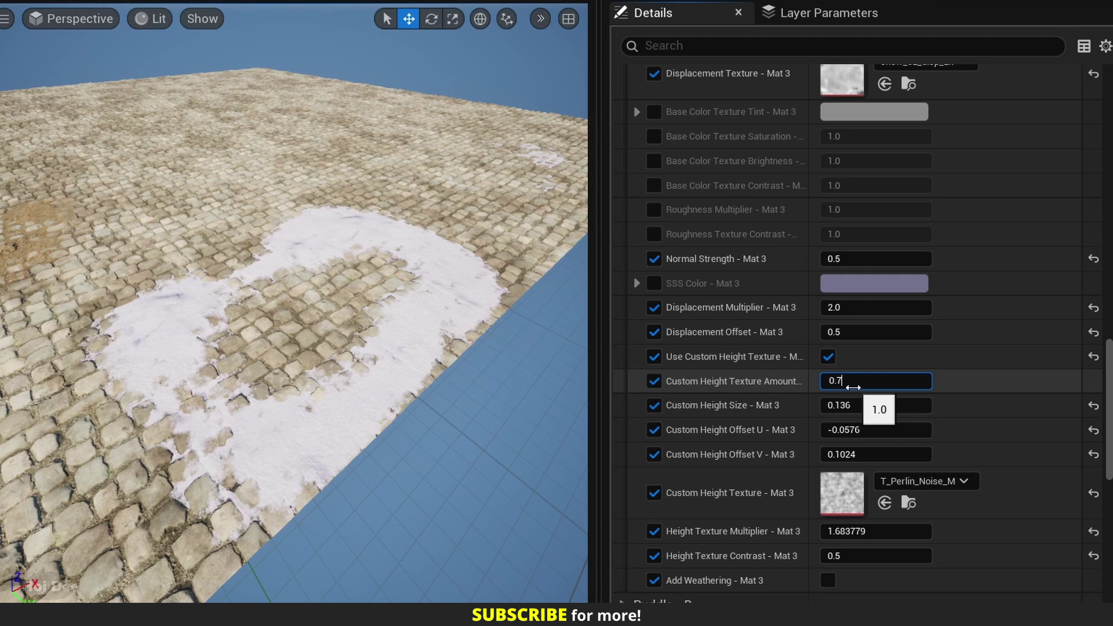
{"action": "type", "text": "0.7"}
{"action": "key", "text": "Return"}
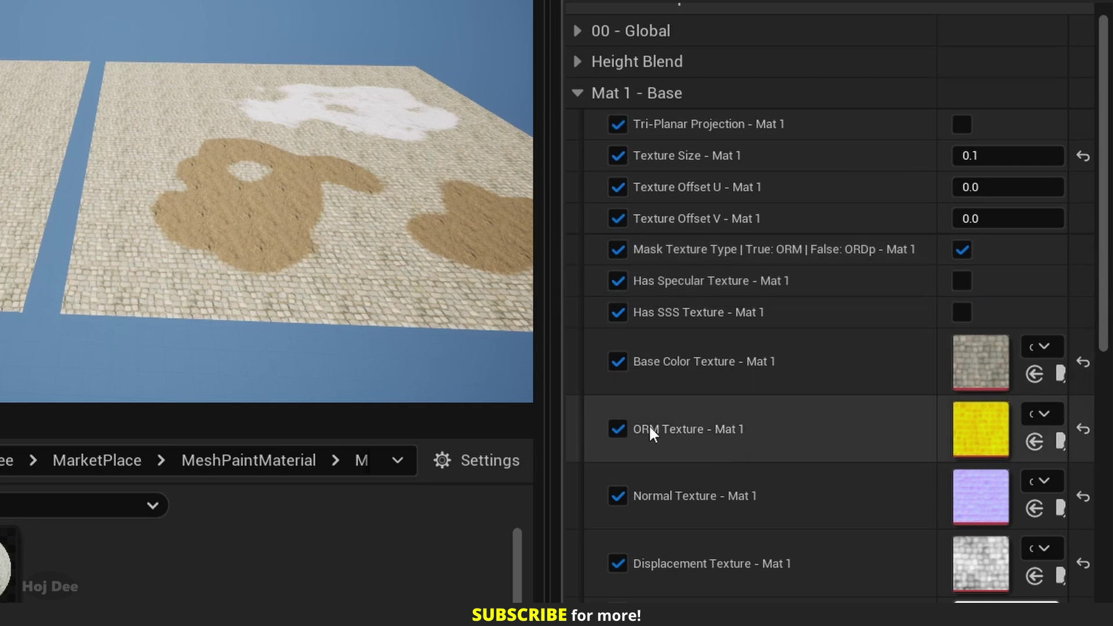
Switch Mat 1's mask to ORDp and back to ORM, restore texture size 0.1, and set offset U to 0.85641
{"action": "left_click", "coordinate": [961, 250]}
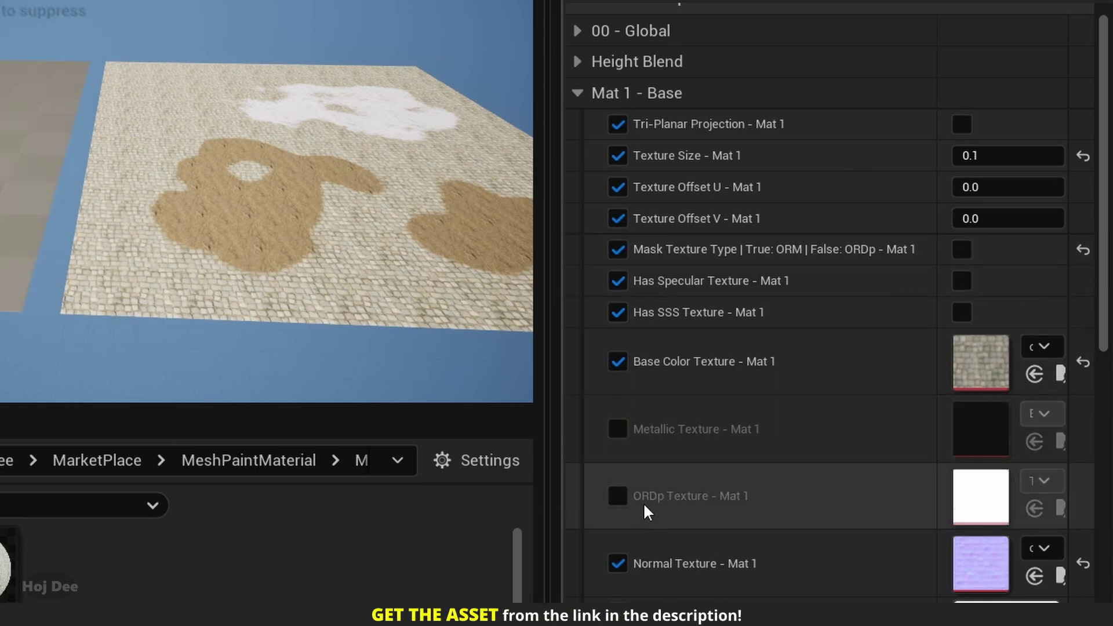
{"action": "left_click", "coordinate": [957, 249]}
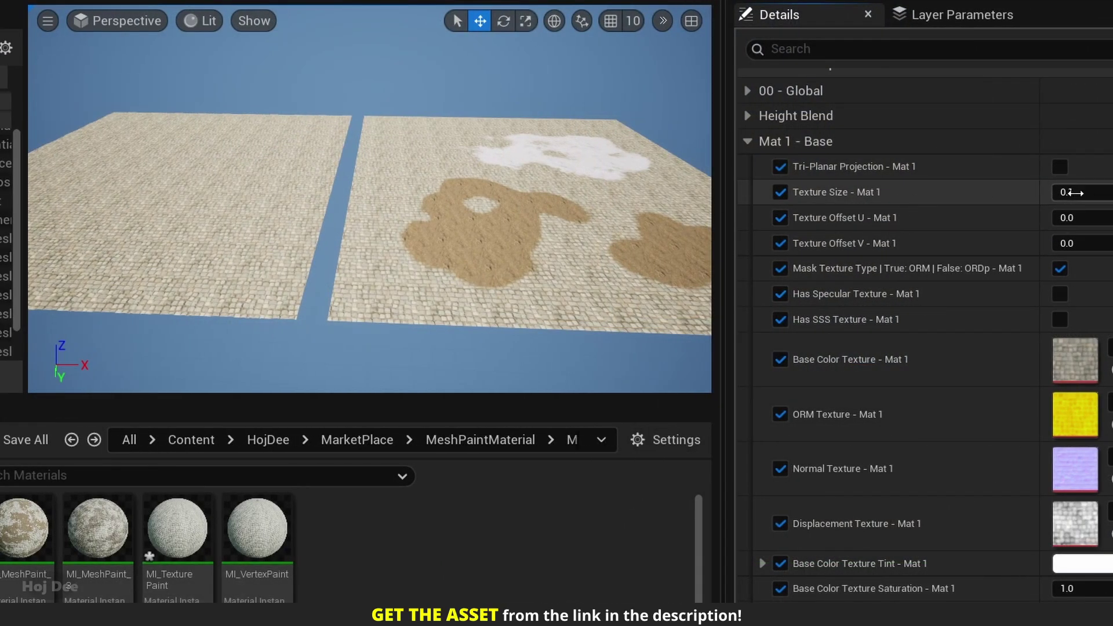
{"action": "key", "text": "Return"}
{"action": "type", "text": ".1"}
{"action": "key", "text": "Return"}
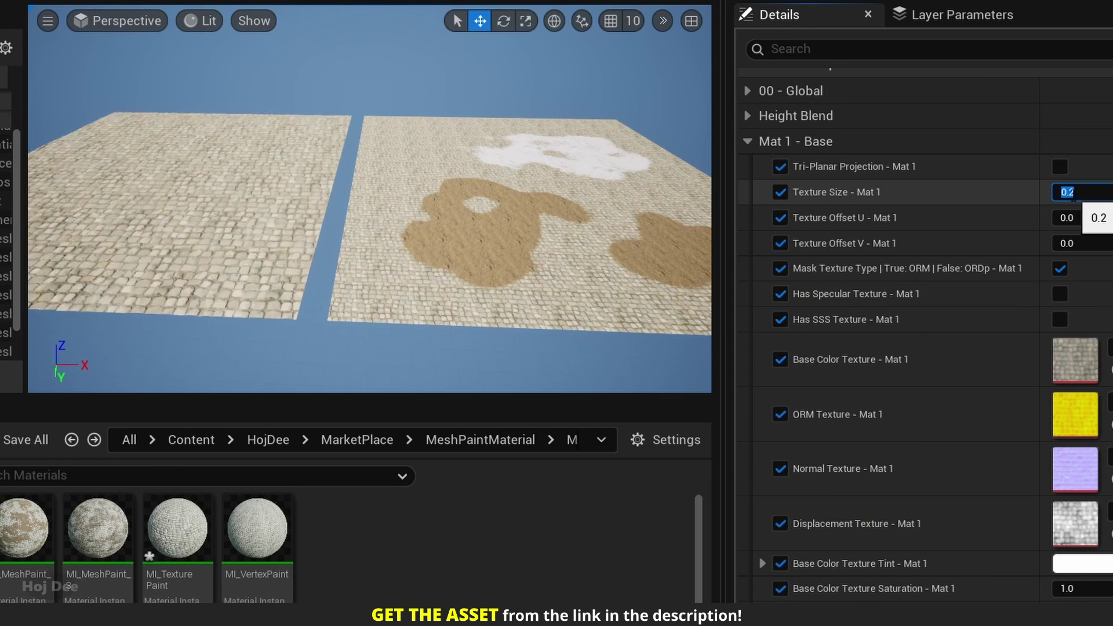
{"action": "left_click_drag", "start_coordinate": [1066, 218], "coordinate": [1089, 243]}
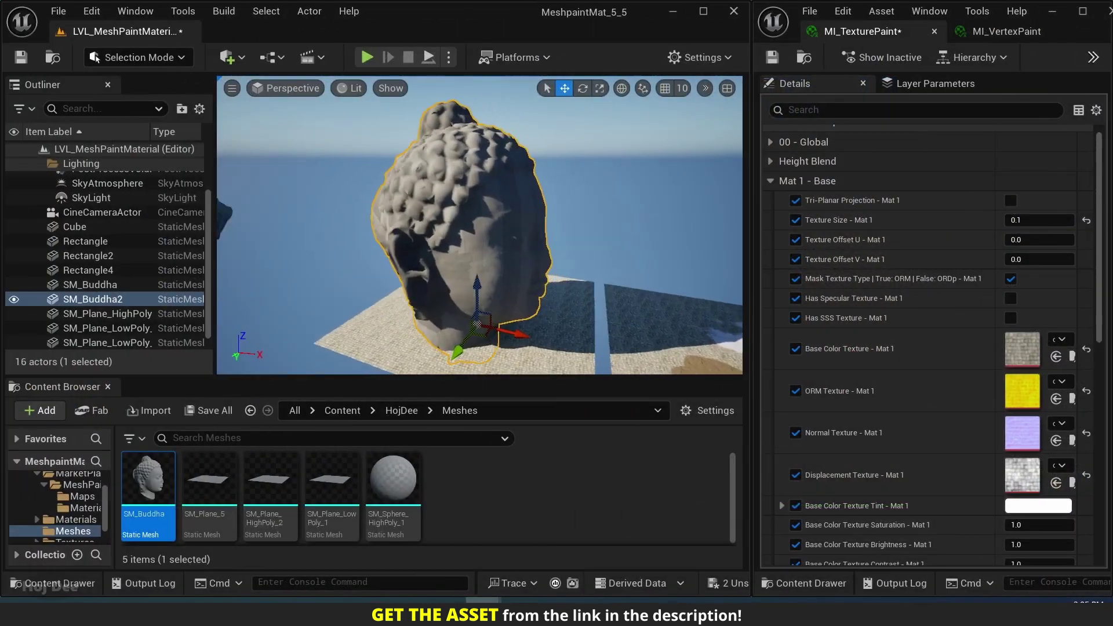
Apply MI_TexturePaint from the Content Browser to the SM_Buddha2 statue
{"action": "left_click", "coordinate": [804, 58]}
{"action": "left_click_drag", "start_coordinate": [332, 478], "coordinate": [467, 206]}
{"action": "mouse_move", "coordinate": [467, 206]}
{"action": "right_mouse_down"}
{"action": "mouse_move", "coordinate": [429, 203]}
{"action": "mouse_move", "coordinate": [449, 207]}
{"action": "right_mouse_up"}
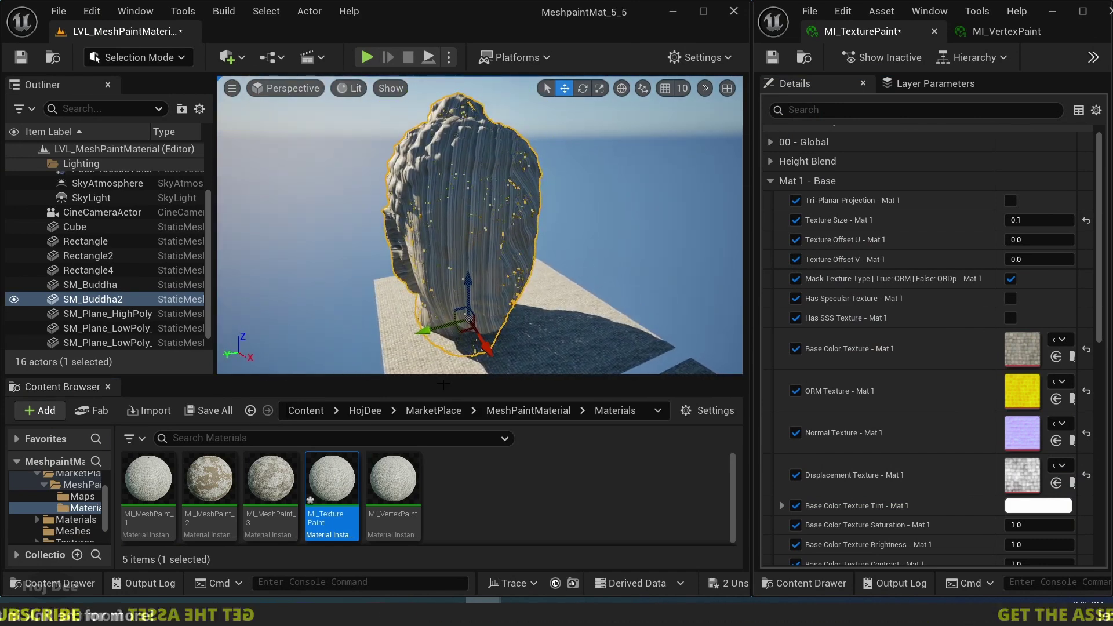
Enable Mat 1 tri-planar projection so the cobblestones wrap the Buddha without stretching
{"action": "left_click", "coordinate": [1010, 200]}
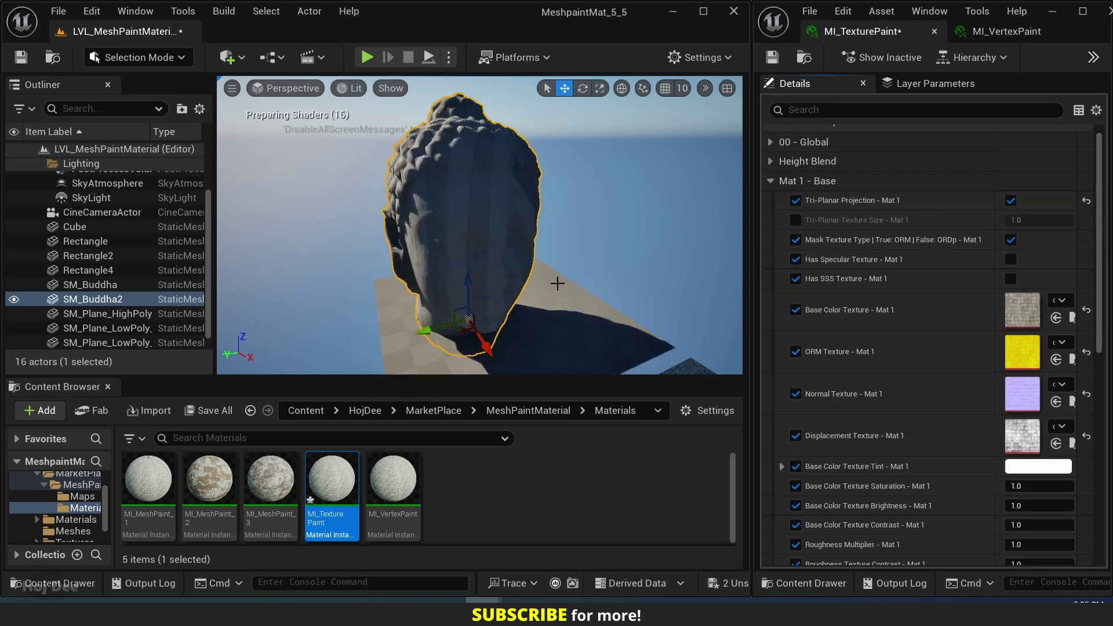
{"action": "right_click_drag", "start_coordinate": [475, 232], "coordinate": [321, 221]}
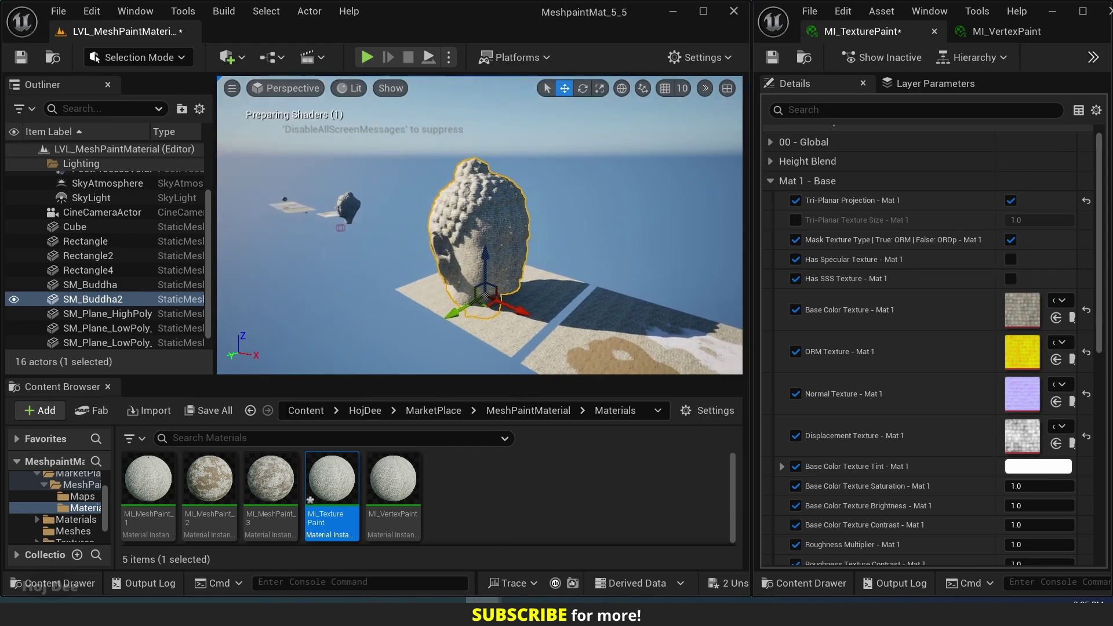
{"action": "key", "text": "e"}
{"action": "left_click", "coordinate": [770, 142]}
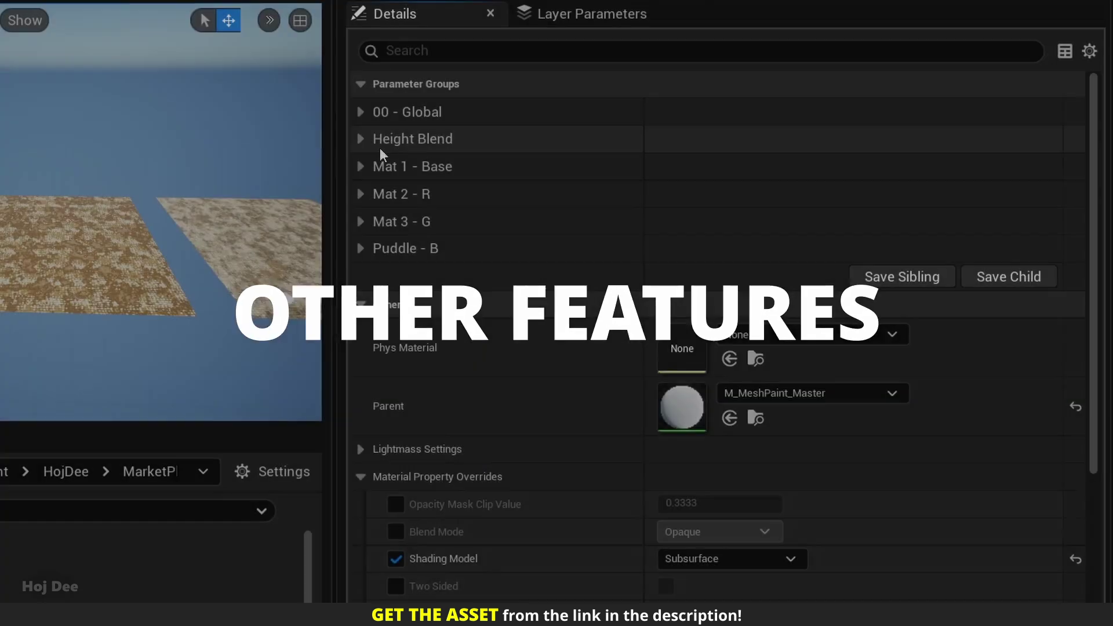
{"action": "left_click", "coordinate": [364, 114]}
{"action": "left_click", "coordinate": [364, 113]}
{"action": "left_click", "coordinate": [363, 139]}
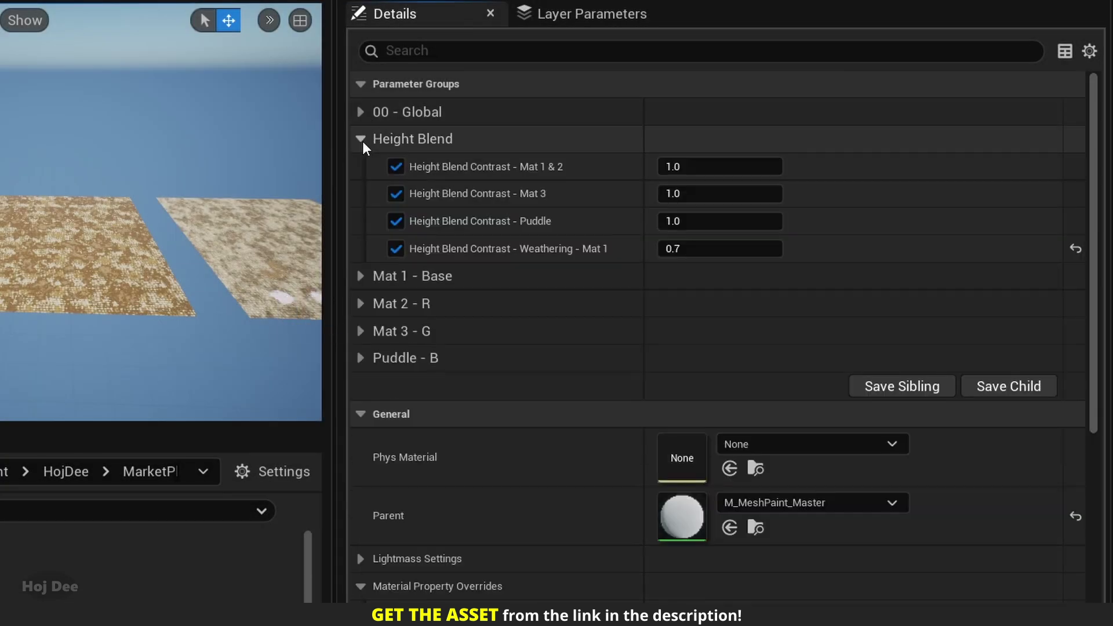
{"action": "left_click", "coordinate": [362, 141]}
{"action": "left_click", "coordinate": [363, 167]}
{"action": "scroll", "coordinate": [410, 258], "scroll_direction": "down", "scroll_amount": 10}
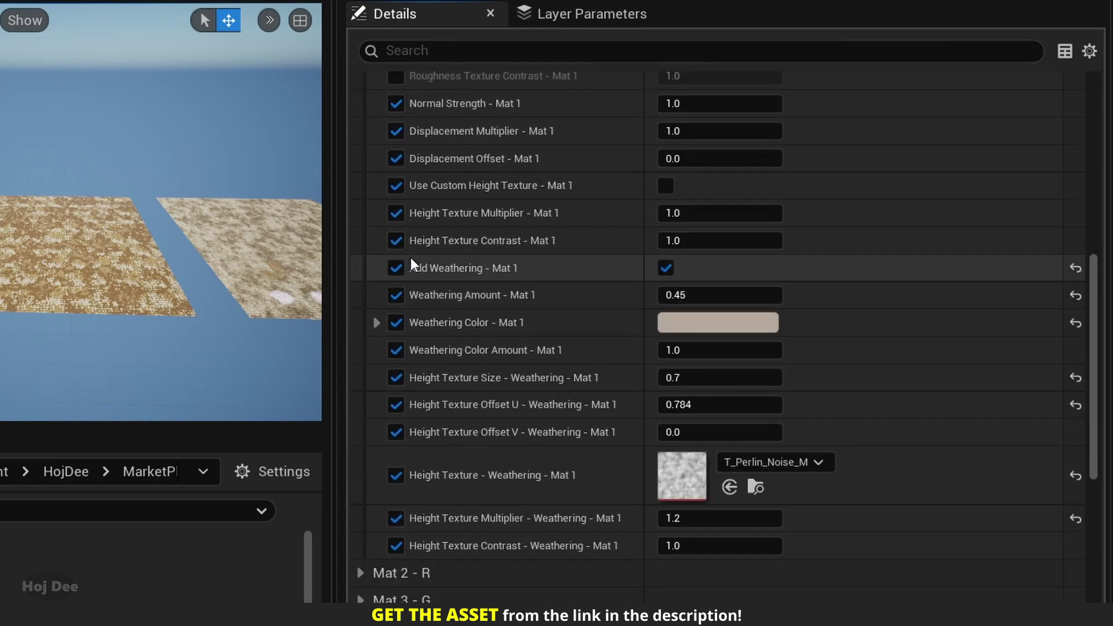
{"action": "scroll", "coordinate": [410, 257], "scroll_direction": "up", "scroll_amount": 10}
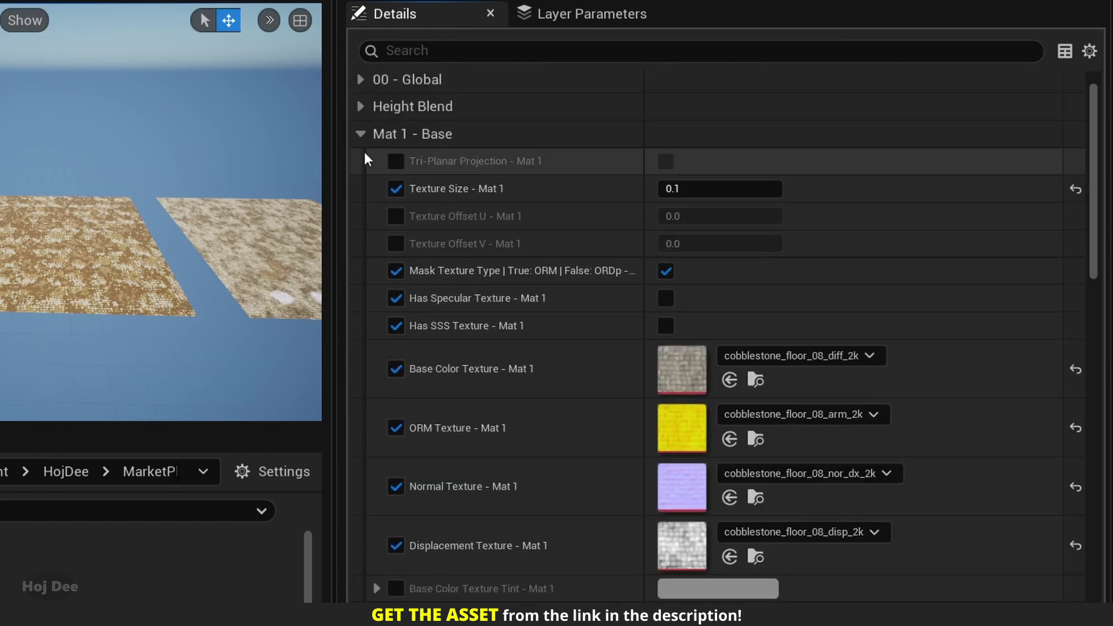
{"action": "left_click", "coordinate": [365, 164]}
{"action": "left_click", "coordinate": [363, 249]}
{"action": "scroll", "coordinate": [383, 260], "scroll_direction": "down", "scroll_amount": 2}
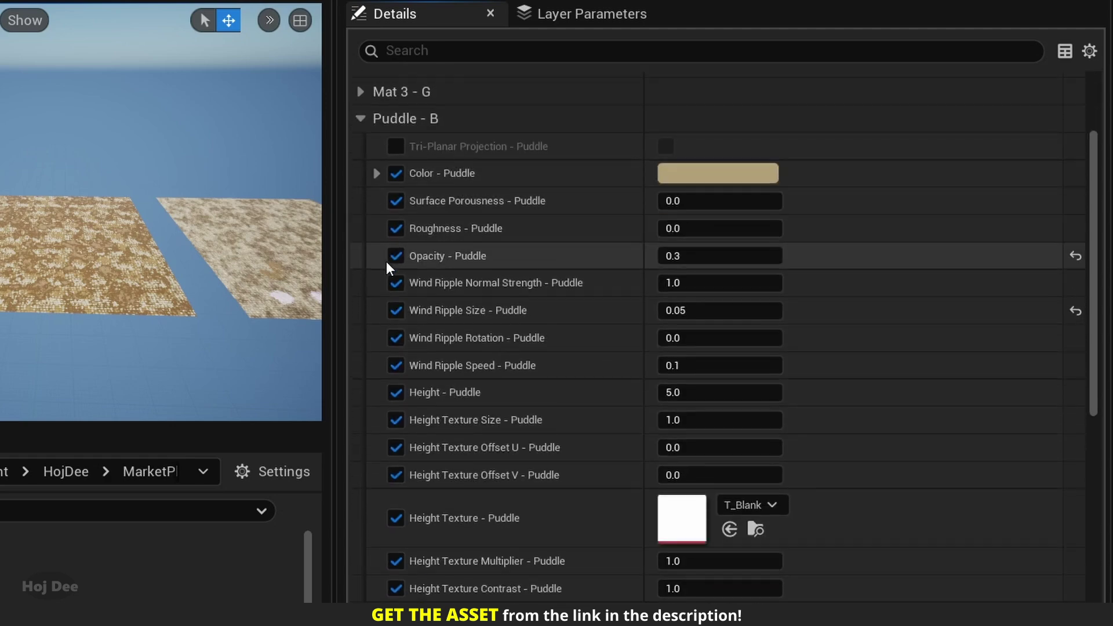
{"action": "scroll", "coordinate": [386, 260], "scroll_direction": "up", "scroll_amount": 2}
{"action": "left_click", "coordinate": [361, 183]}
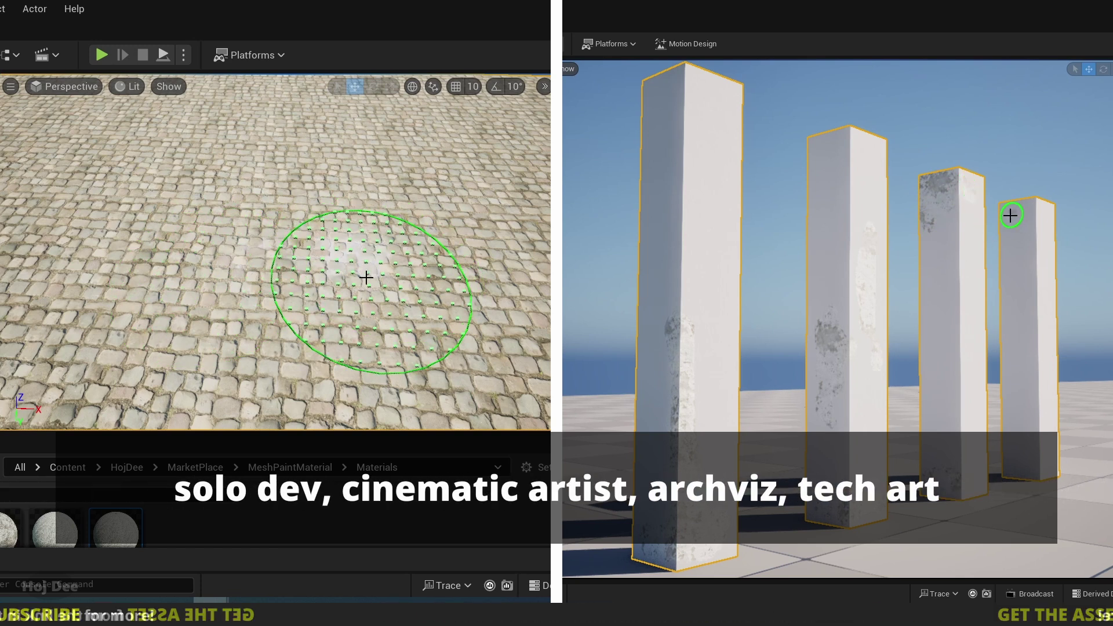
Paint snow patches across the cobblestone floor, working into the middle
{"action": "mouse_move", "coordinate": [282, 270]}
{"action": "left_mouse_down"}
{"action": "mouse_move", "coordinate": [174, 188]}
{"action": "mouse_move", "coordinate": [345, 179]}
{"action": "mouse_move", "coordinate": [356, 193]}
{"action": "mouse_move", "coordinate": [99, 218]}
{"action": "mouse_move", "coordinate": [164, 285]}
{"action": "mouse_move", "coordinate": [298, 323]}
{"action": "left_mouse_up"}
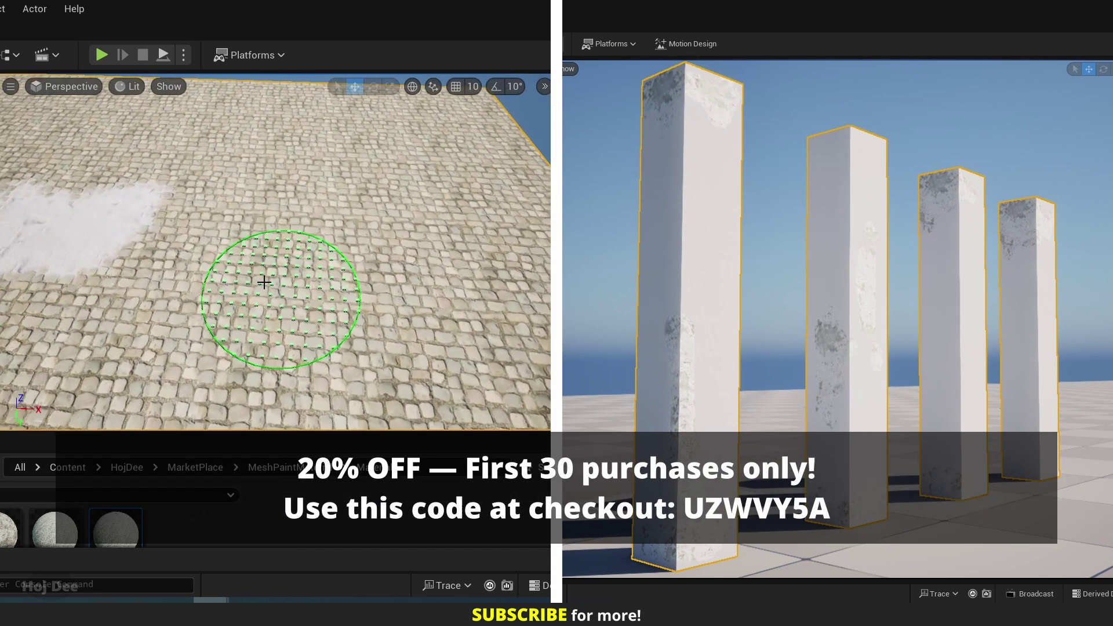
{"action": "mouse_move", "coordinate": [260, 279]}
{"action": "left_mouse_down"}
{"action": "mouse_move", "coordinate": [204, 271]}
{"action": "mouse_move", "coordinate": [314, 293]}
{"action": "mouse_move", "coordinate": [460, 282]}
{"action": "mouse_move", "coordinate": [388, 288]}
{"action": "mouse_move", "coordinate": [345, 273]}
{"action": "mouse_move", "coordinate": [336, 249]}
{"action": "mouse_move", "coordinate": [408, 211]}
{"action": "mouse_move", "coordinate": [359, 223]}
{"action": "left_mouse_up"}
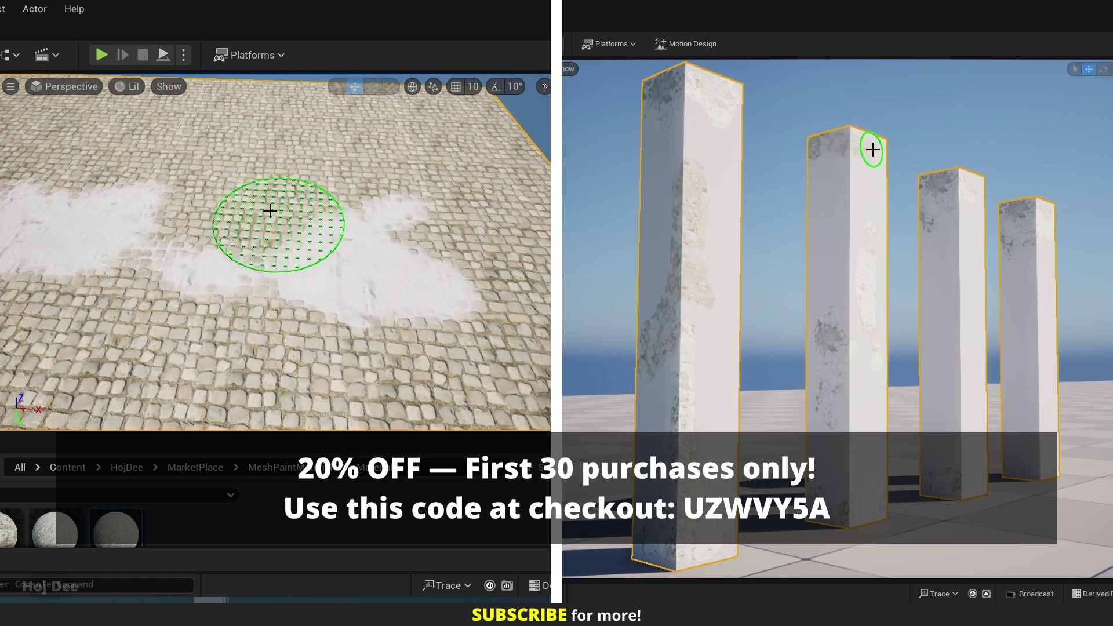
{"action": "mouse_move", "coordinate": [269, 210]}
{"action": "left_mouse_down"}
{"action": "mouse_move", "coordinate": [183, 184]}
{"action": "mouse_move", "coordinate": [284, 224]}
{"action": "mouse_move", "coordinate": [315, 216]}
{"action": "mouse_move", "coordinate": [355, 162]}
{"action": "mouse_move", "coordinate": [319, 186]}
{"action": "mouse_move", "coordinate": [202, 145]}
{"action": "mouse_move", "coordinate": [170, 157]}
{"action": "mouse_move", "coordinate": [133, 203]}
{"action": "mouse_move", "coordinate": [162, 258]}
{"action": "mouse_move", "coordinate": [147, 331]}
{"action": "mouse_move", "coordinate": [207, 355]}
{"action": "mouse_move", "coordinate": [244, 391]}
{"action": "mouse_move", "coordinate": [342, 395]}
{"action": "mouse_move", "coordinate": [409, 367]}
{"action": "left_mouse_up"}
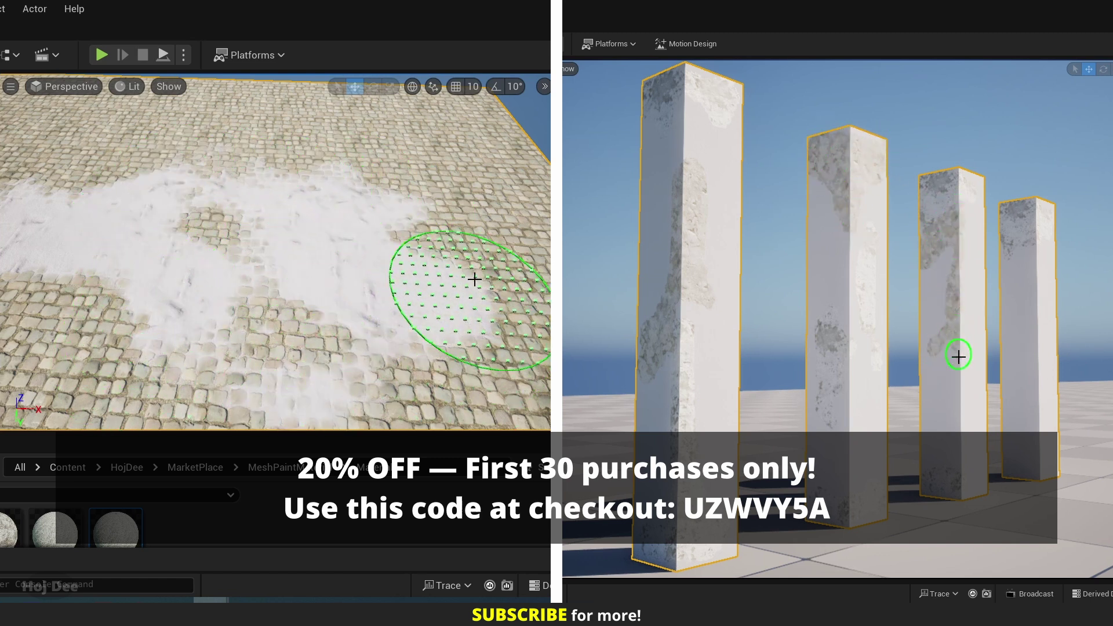